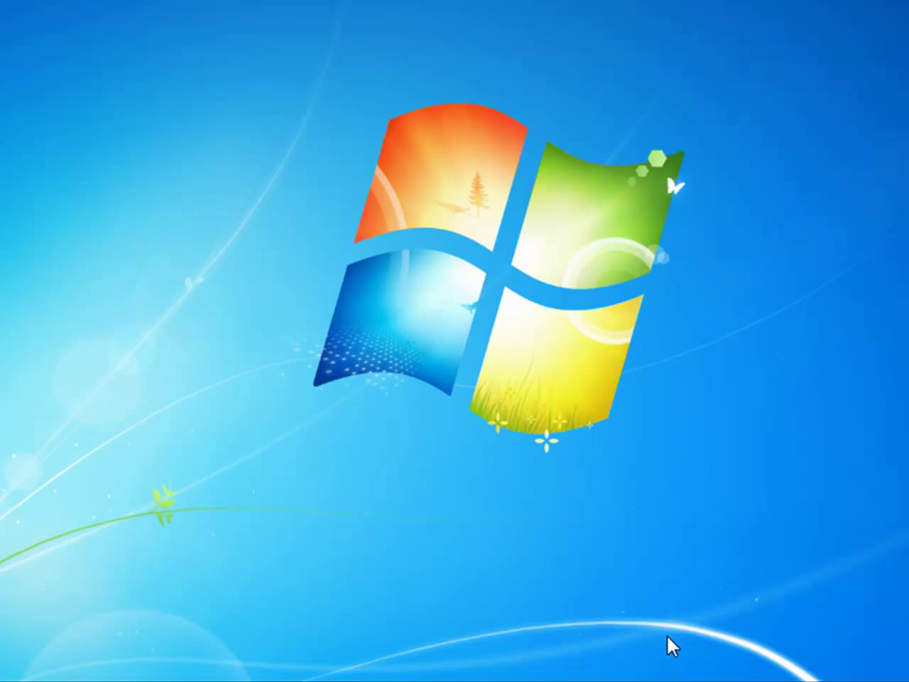
Step: Switch to Word, copy the entire text of test message 1.docx and open it as a referral in Trinity
mouse_move(648, 681)
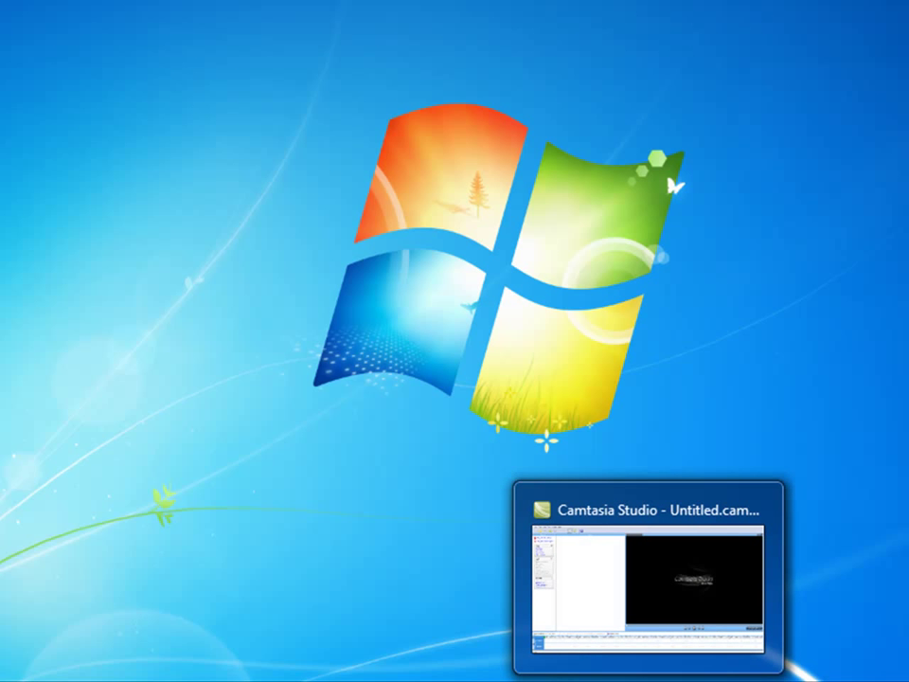
click(605, 568)
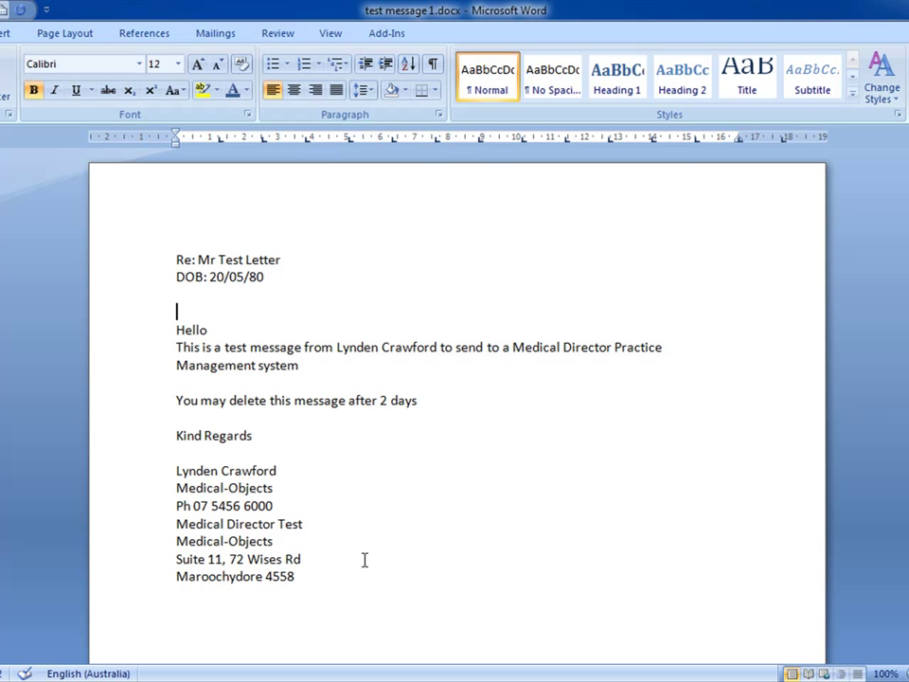
key(ctrl+a)
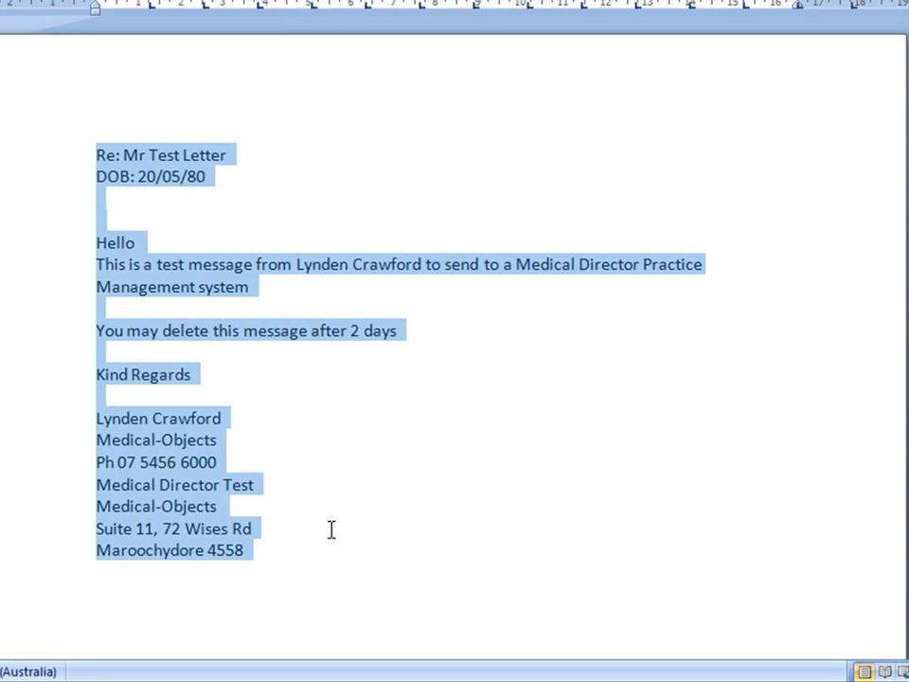
key(ctrl+c)
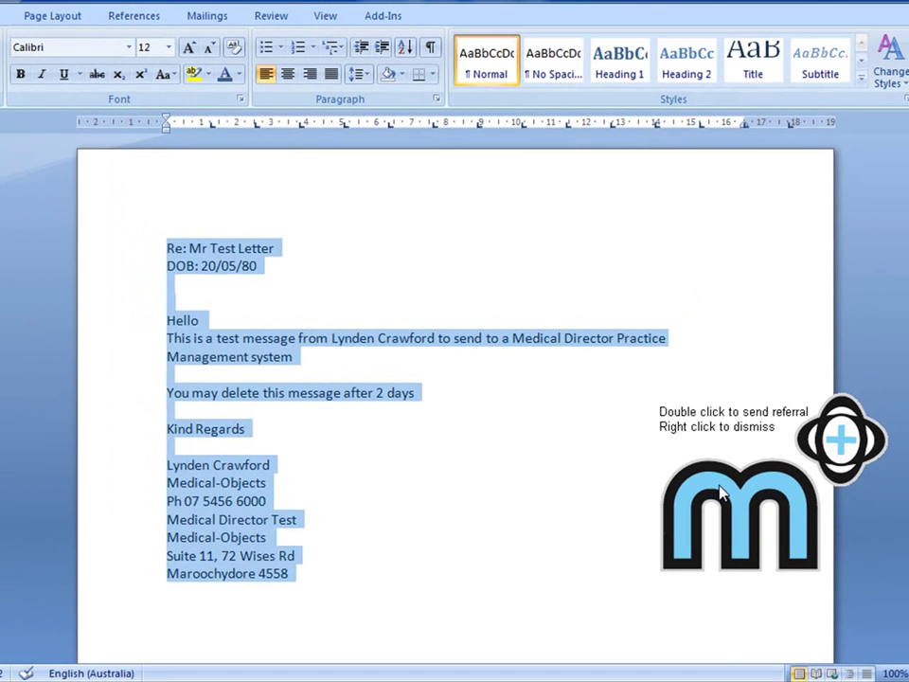
double_click(769, 452)
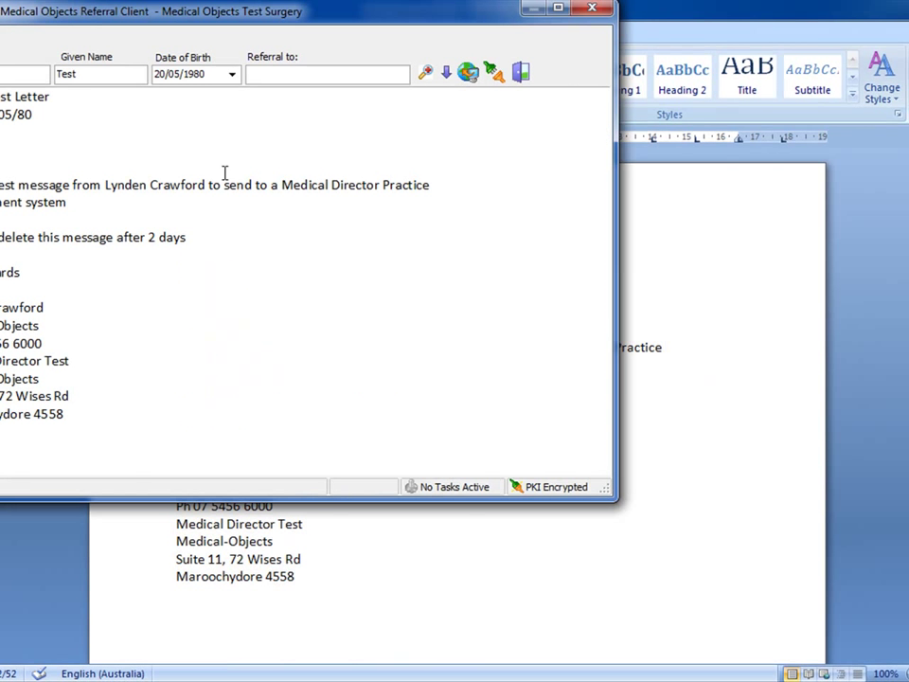
drag(92, 26, 299, 170)
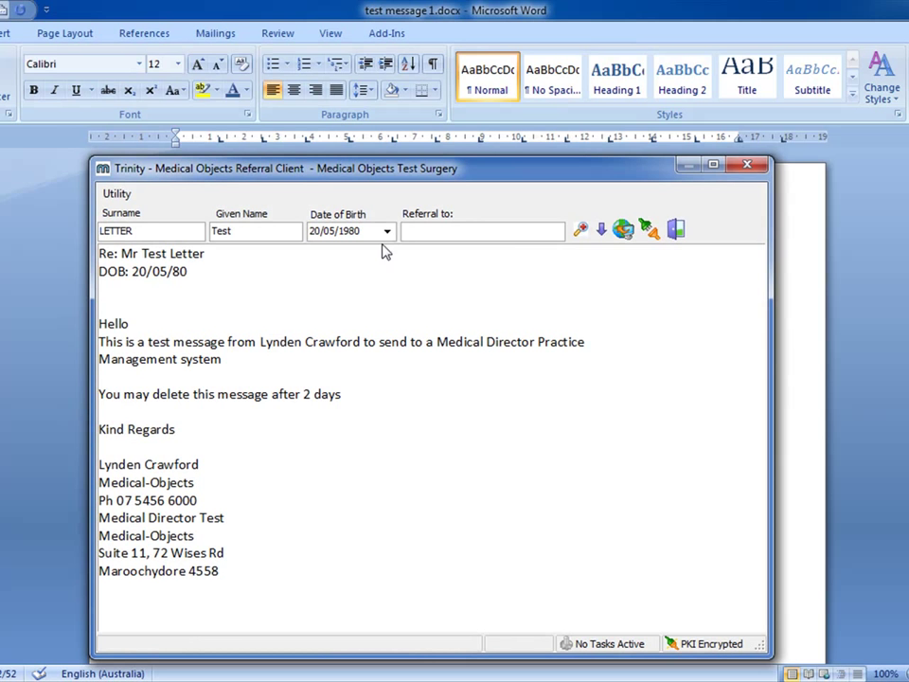
Step: Search the provider directory for the recipient by partial surname and first initial
click(581, 233)
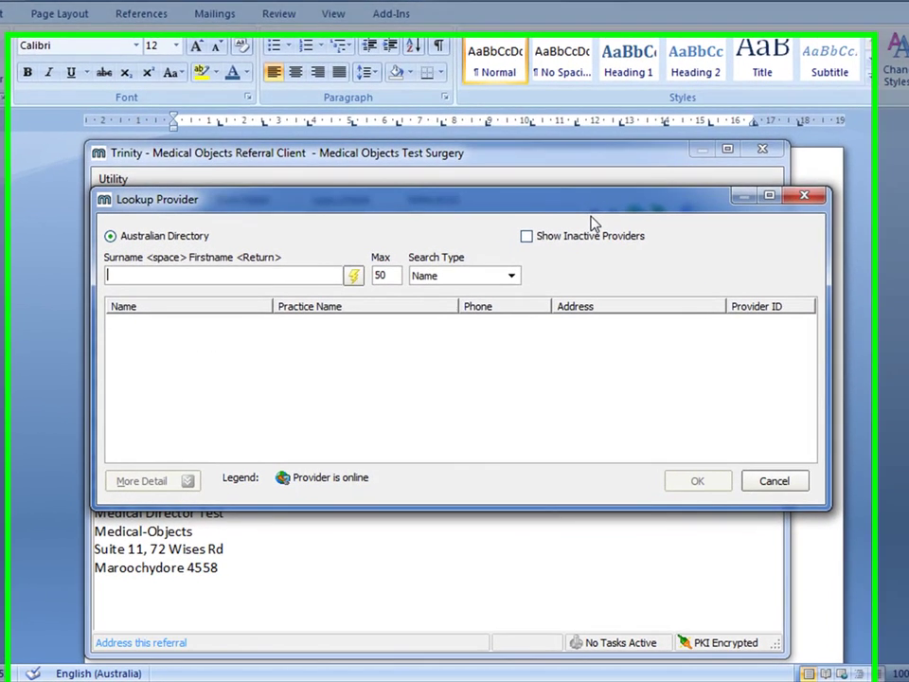
text(craw)
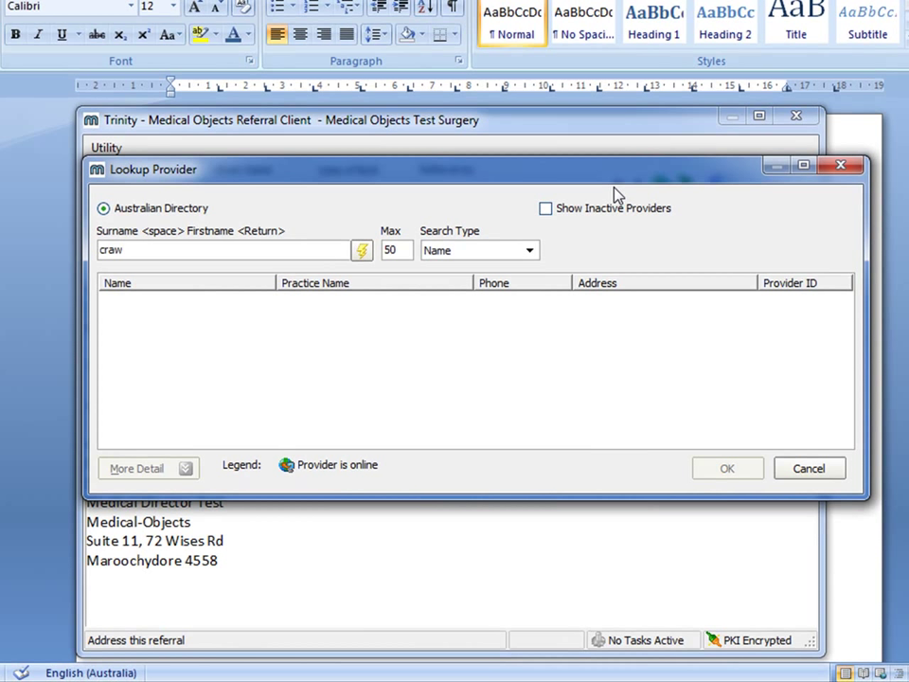
text(for l)
click(361, 250)
click(376, 335)
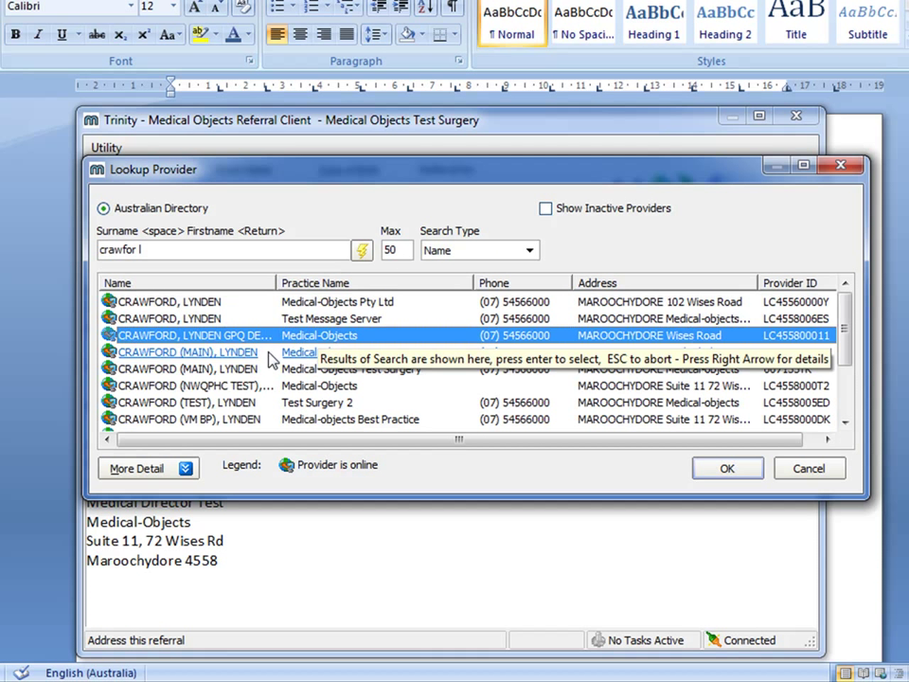
Step: Browse the matching providers and address the referral to the VM MD3.10 entry at the Medical-Objects MD3.10 practice
click(236, 354)
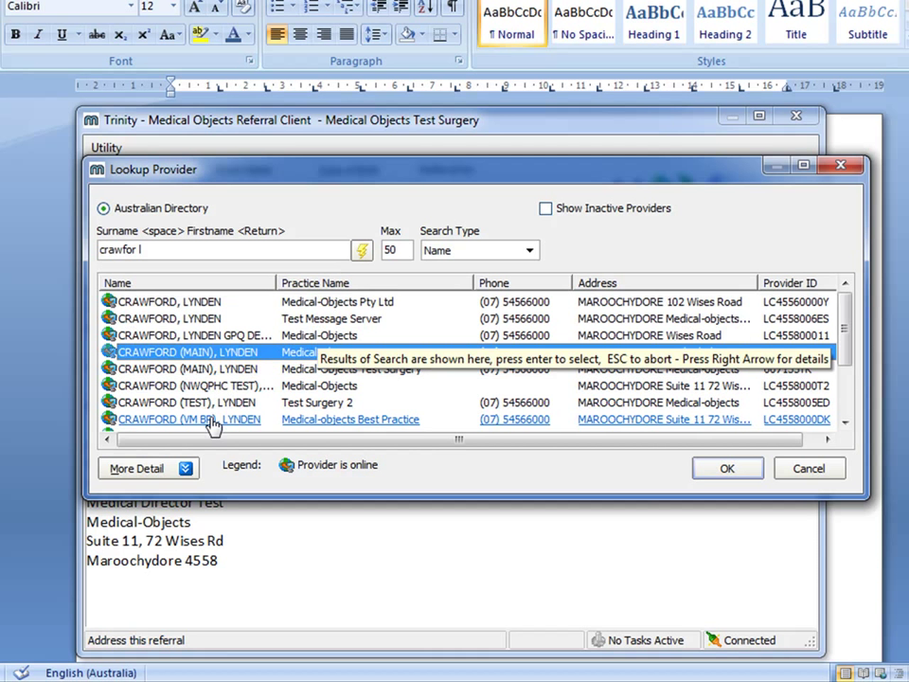
click(231, 402)
click(244, 385)
scroll(244, 385, down, 1)
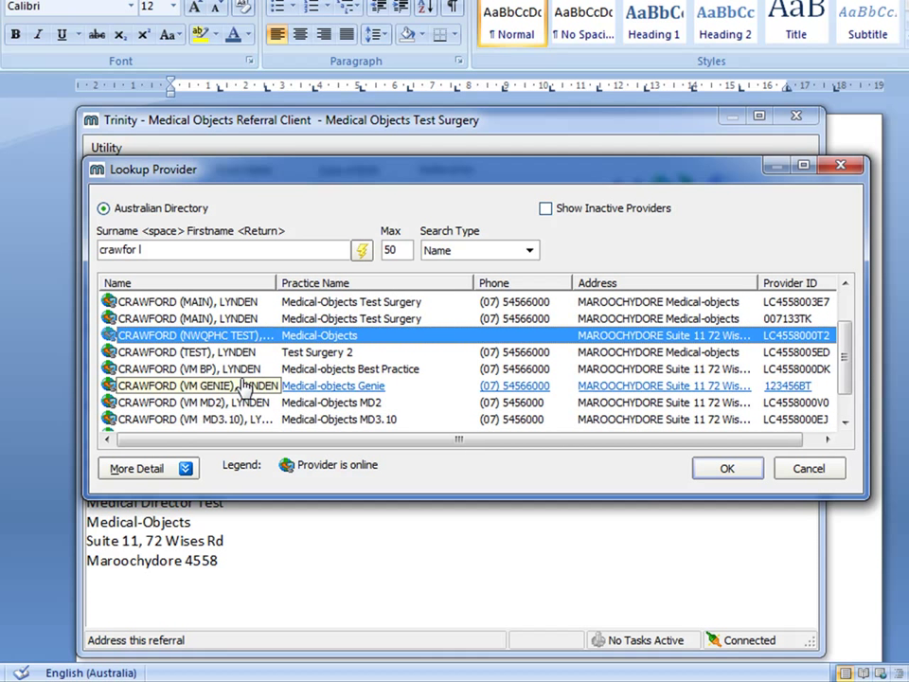
click(225, 423)
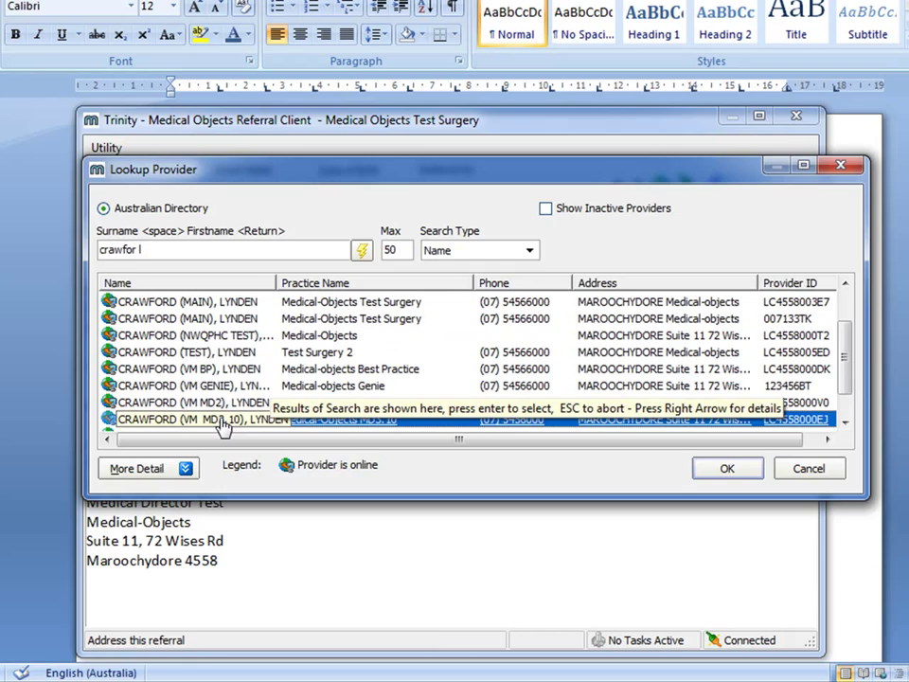
double_click(223, 426)
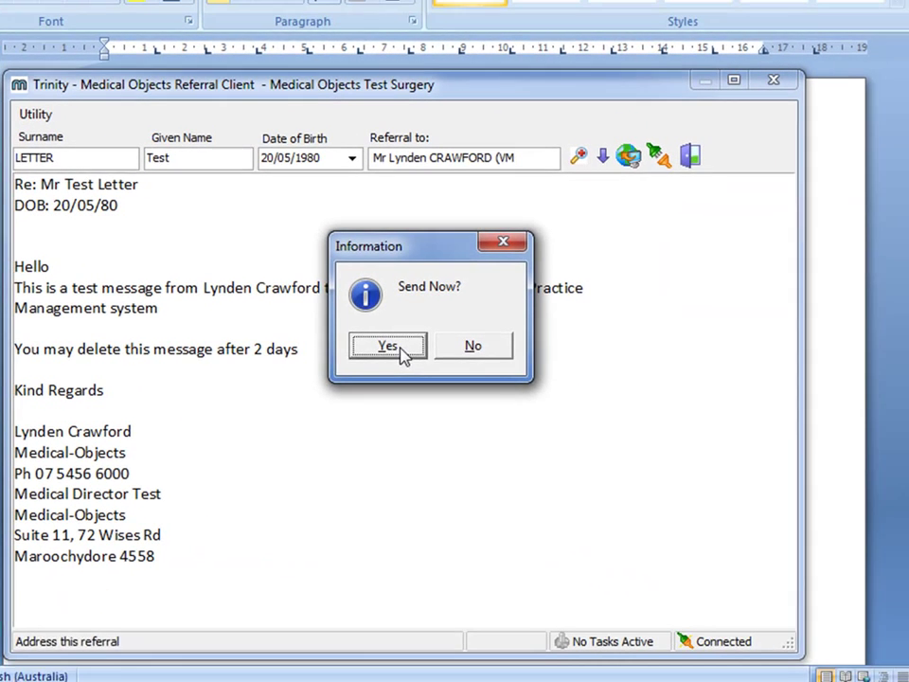
Step: Send the addressed referral immediately and clear the text selection in the Word document
click(399, 347)
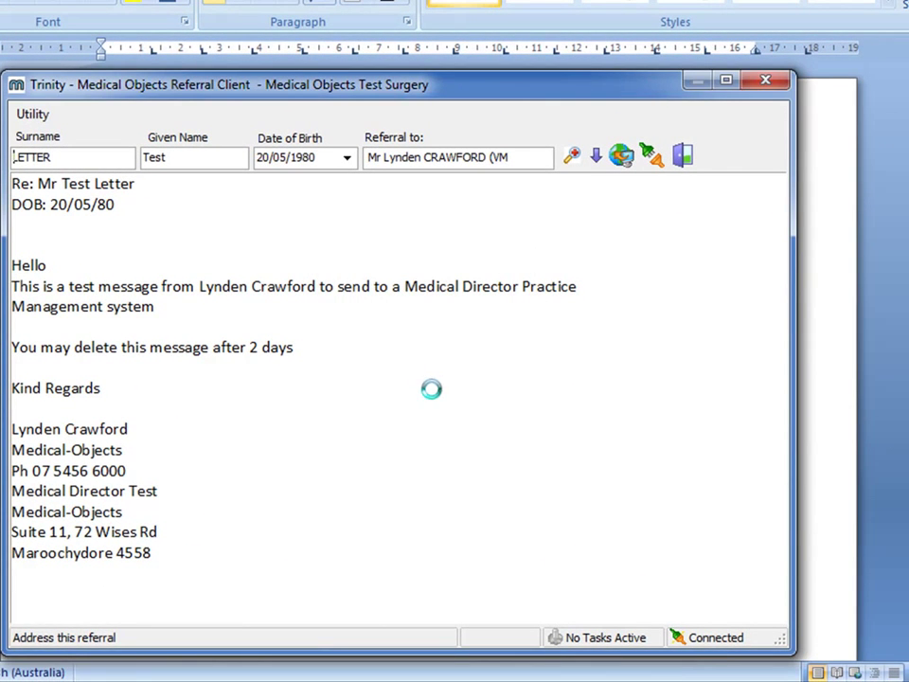
drag(820, 428, 643, 401)
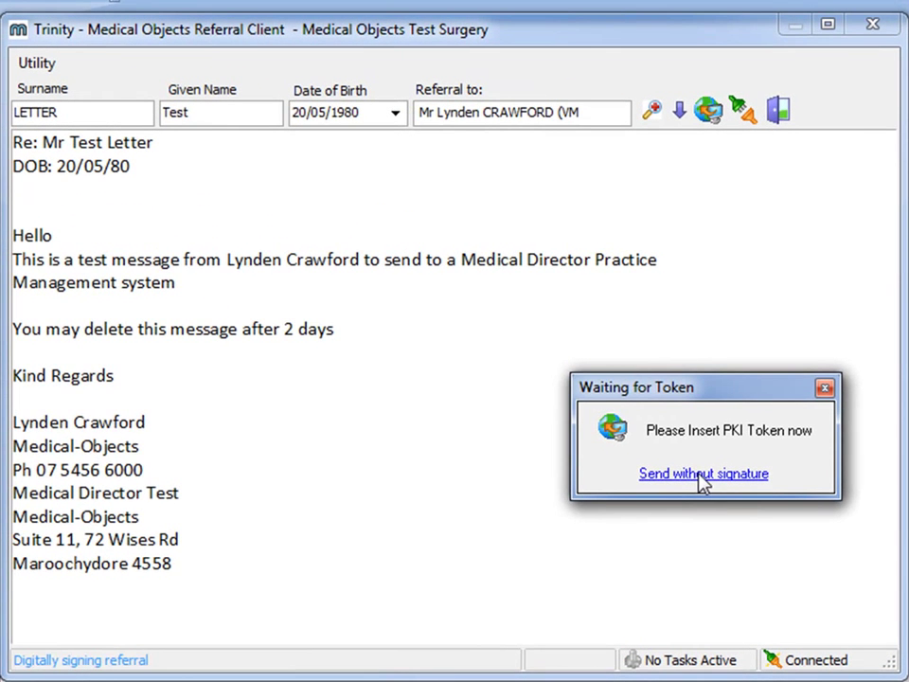
click(407, 428)
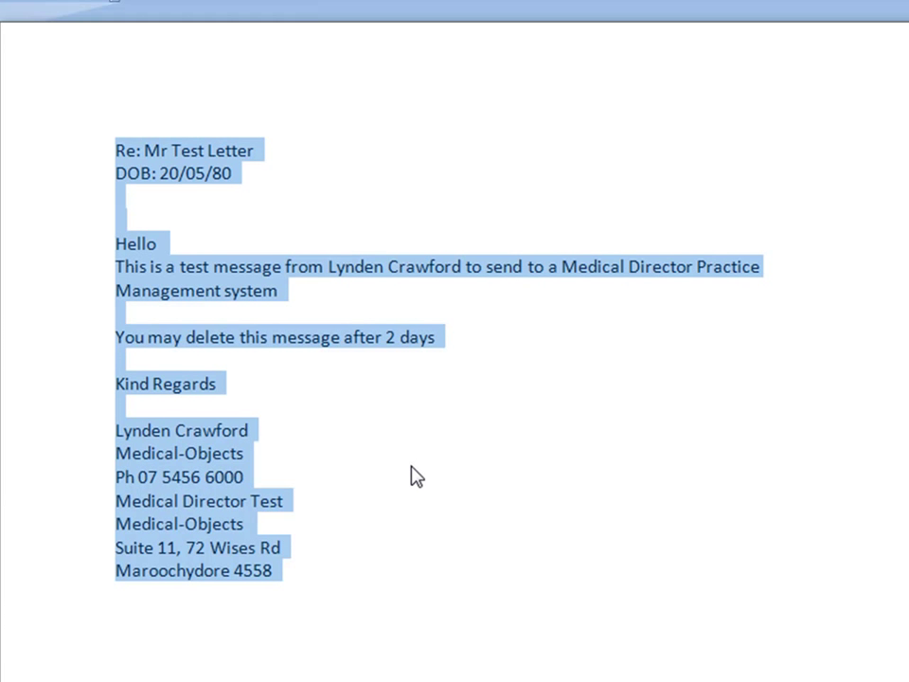
click(411, 469)
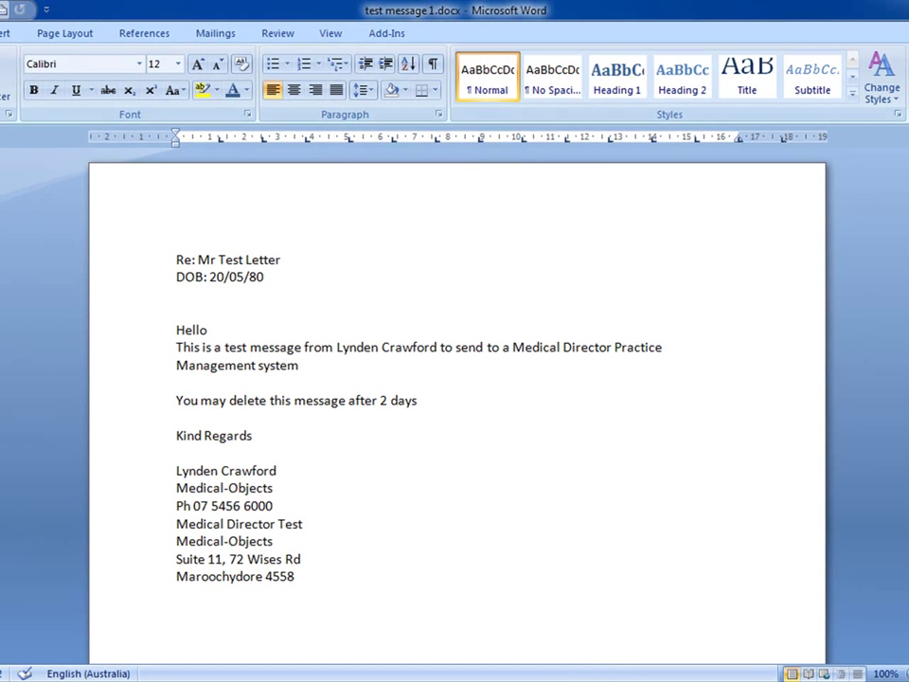
Step: Switch to the WinXP virtual machine, bring up Medical-Objects Capricorn and turn off Show messages
drag(908, 226, 695, 28)
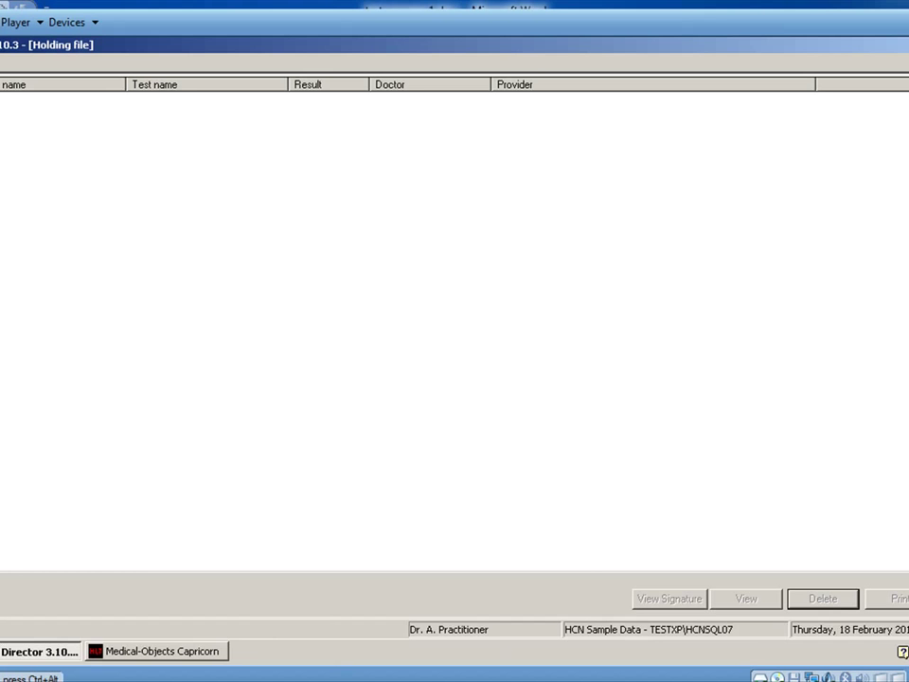
click(194, 653)
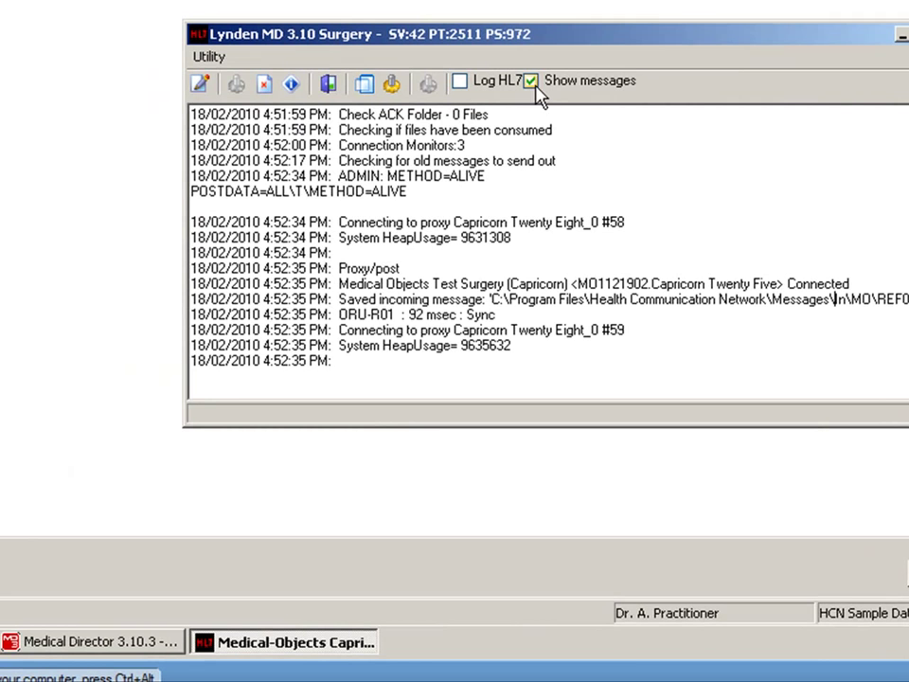
click(347, 225)
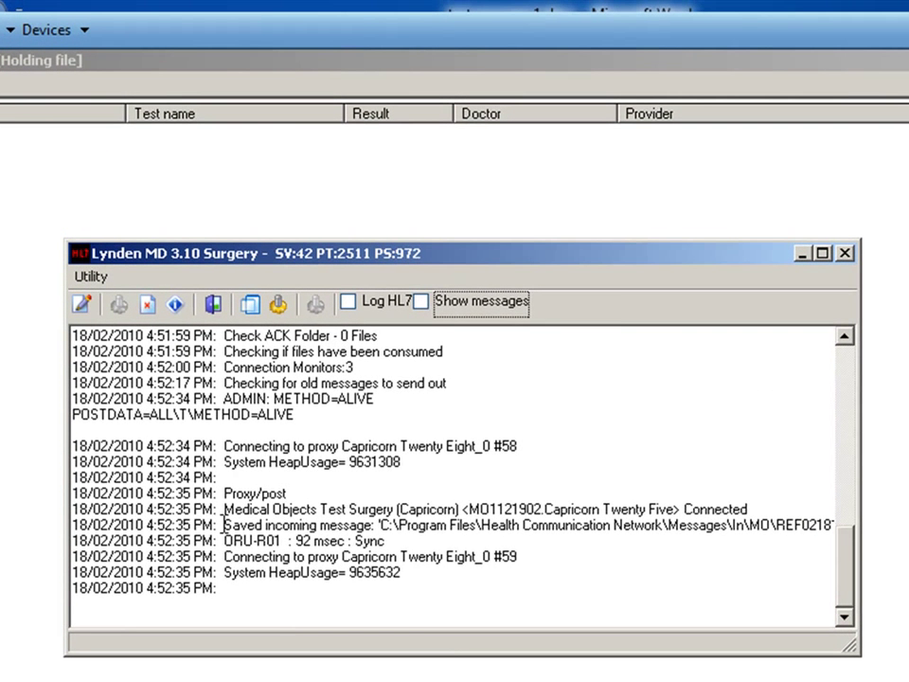
Step: Examine the saved incoming message's path and .hl7 file name in the Capricorn log and minimize the window
drag(225, 524, 849, 524)
click(756, 550)
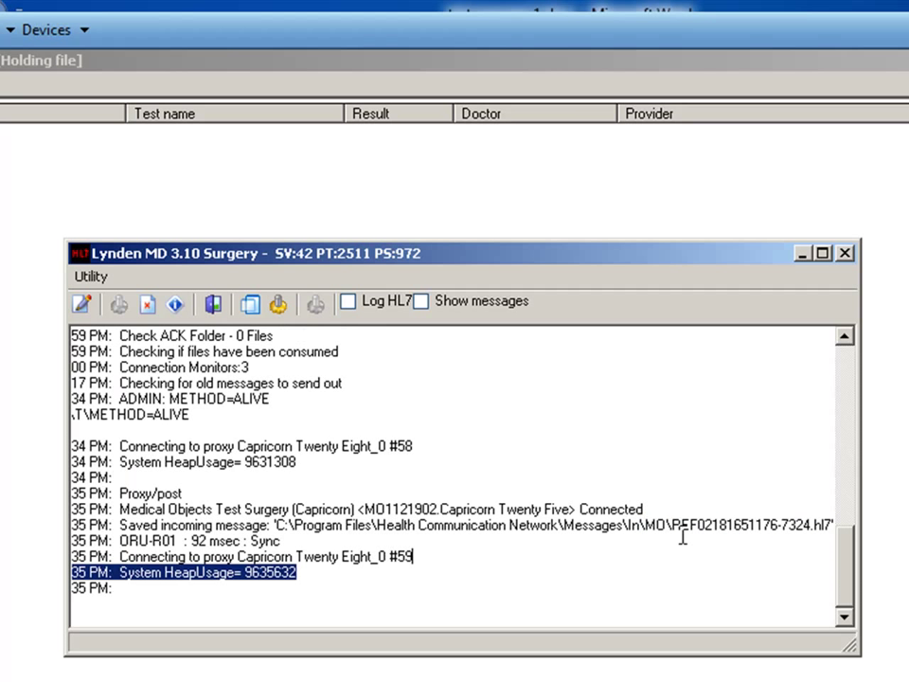
drag(673, 526, 833, 522)
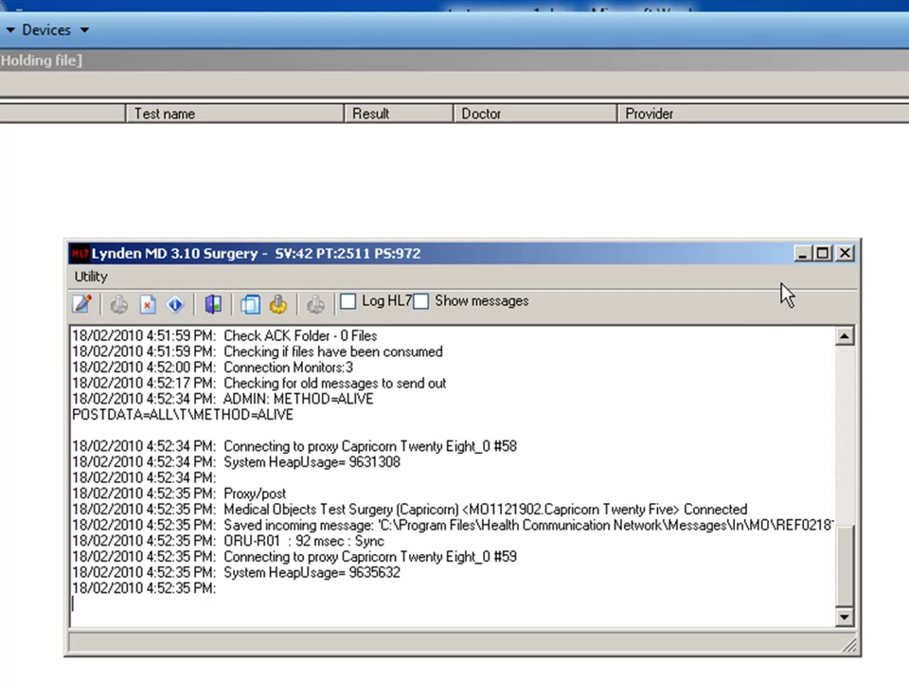
click(802, 253)
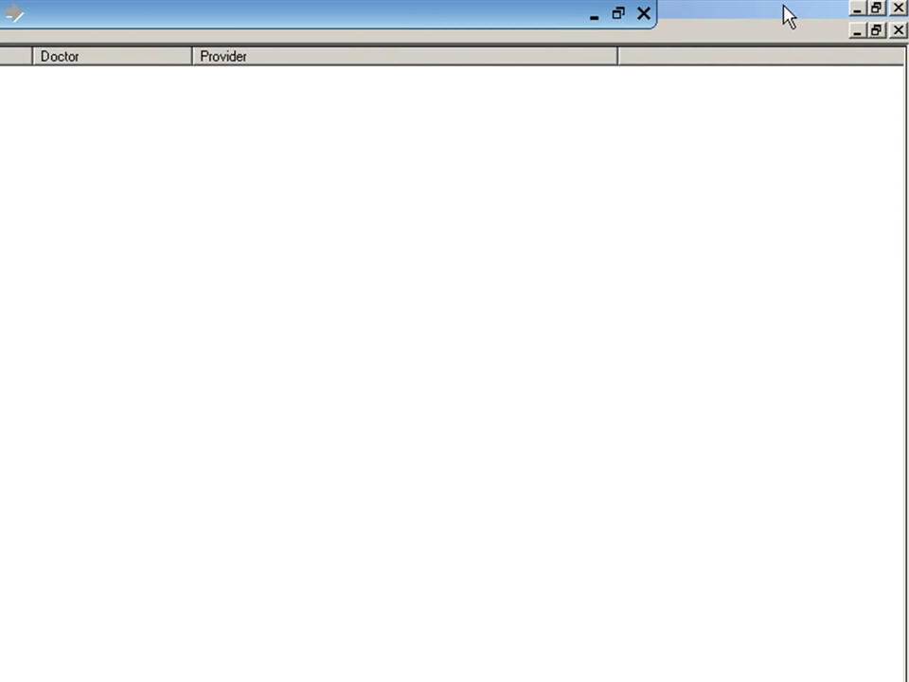
Step: Close the Holding file in Medical Director to return to the patient record
click(875, 31)
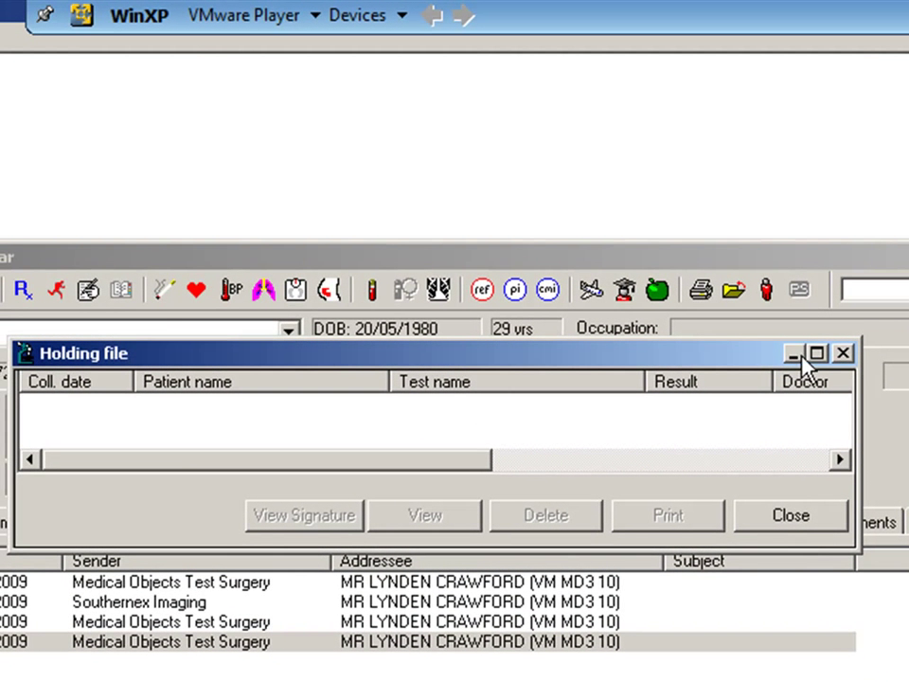
click(818, 356)
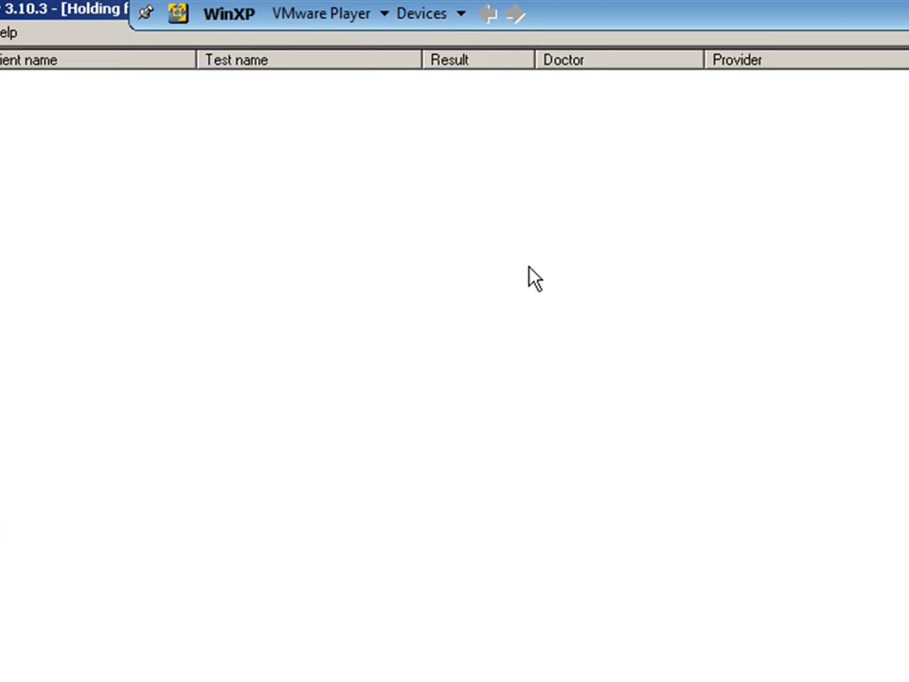
click(34, 28)
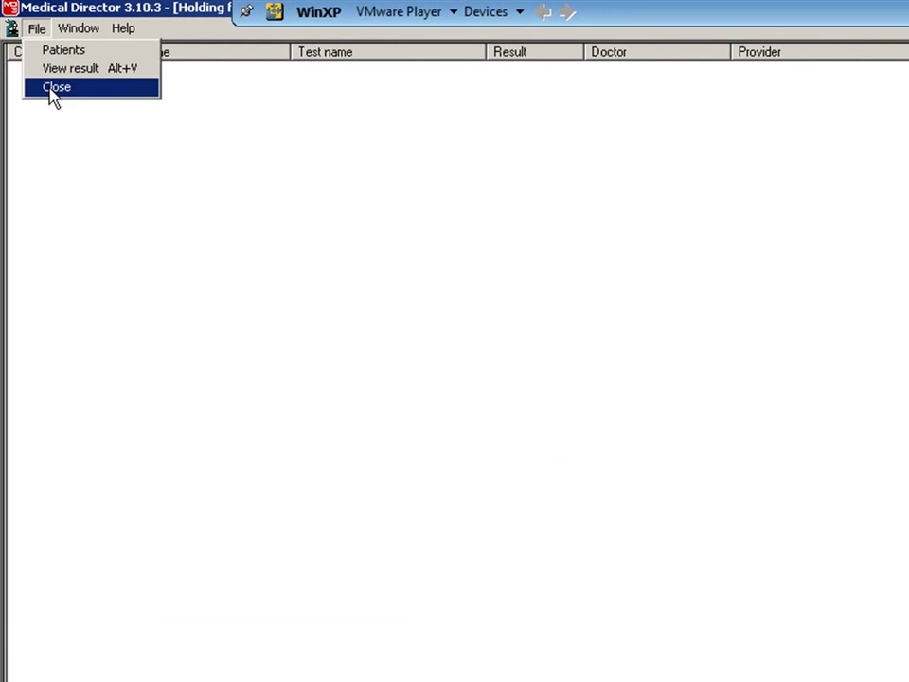
click(49, 88)
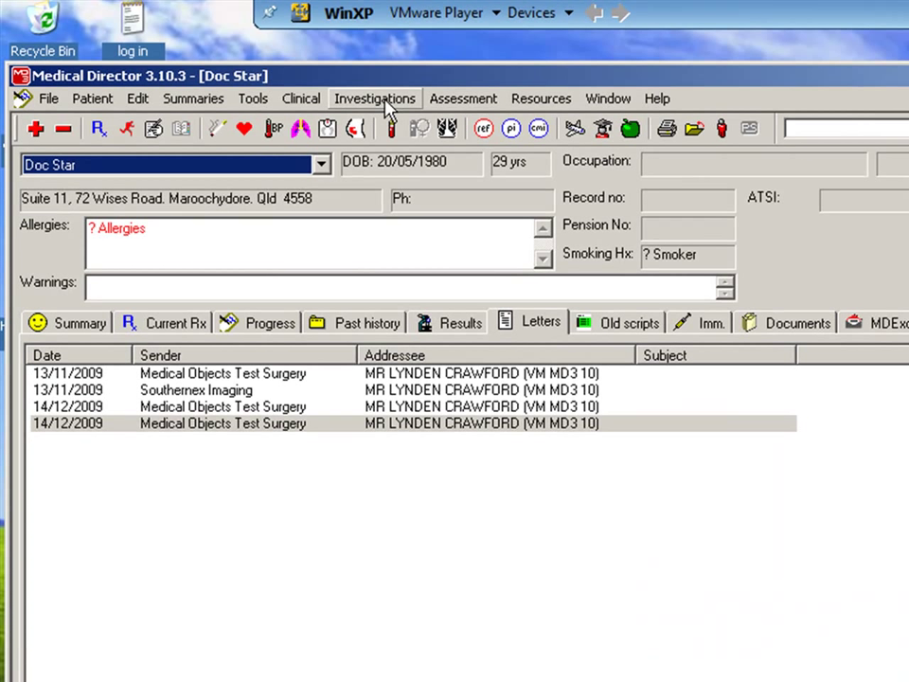
Step: Check the Holding File for investigation results addressed to ALL doctors
click(393, 99)
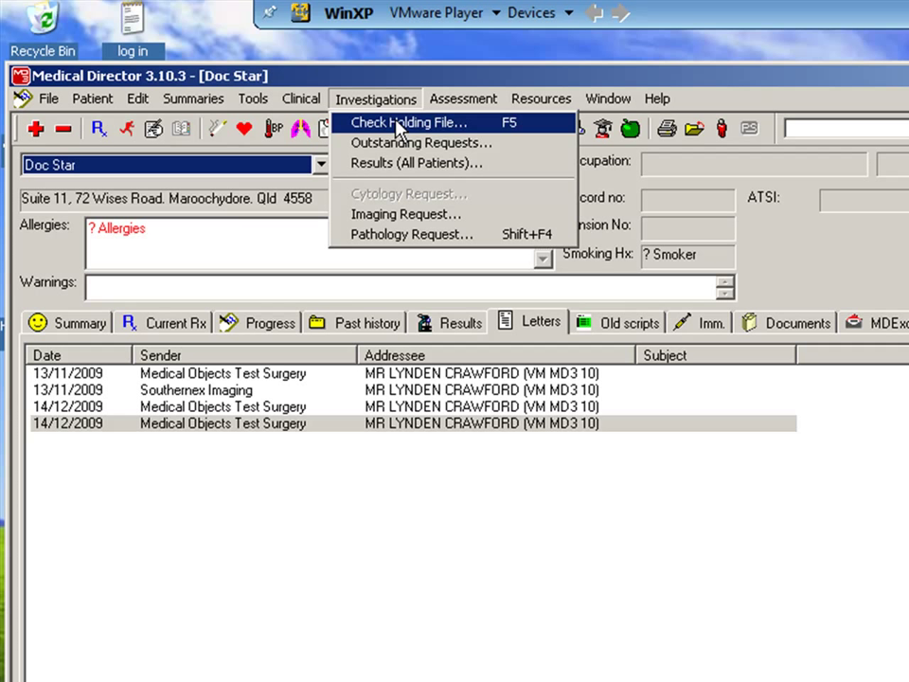
click(396, 124)
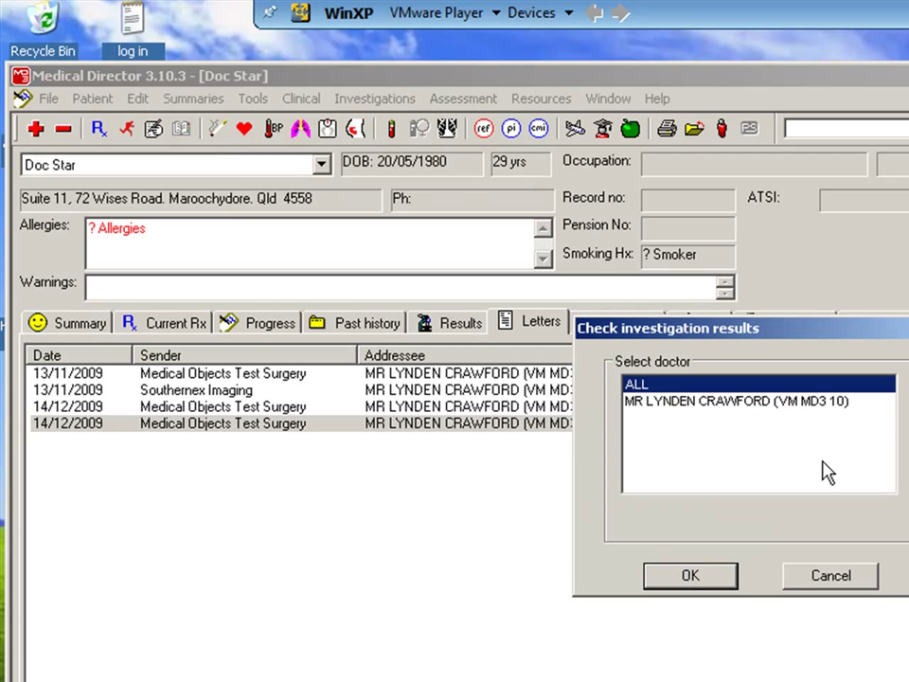
click(699, 578)
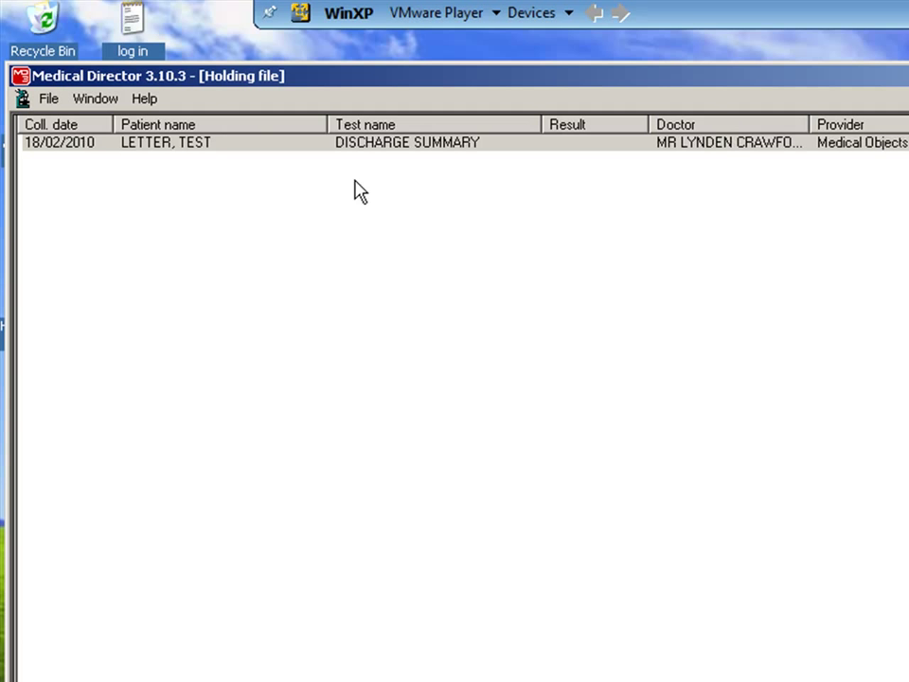
Step: View the received discharge summary dated 18/02/2010 and close it without matching it to a patient
click(603, 148)
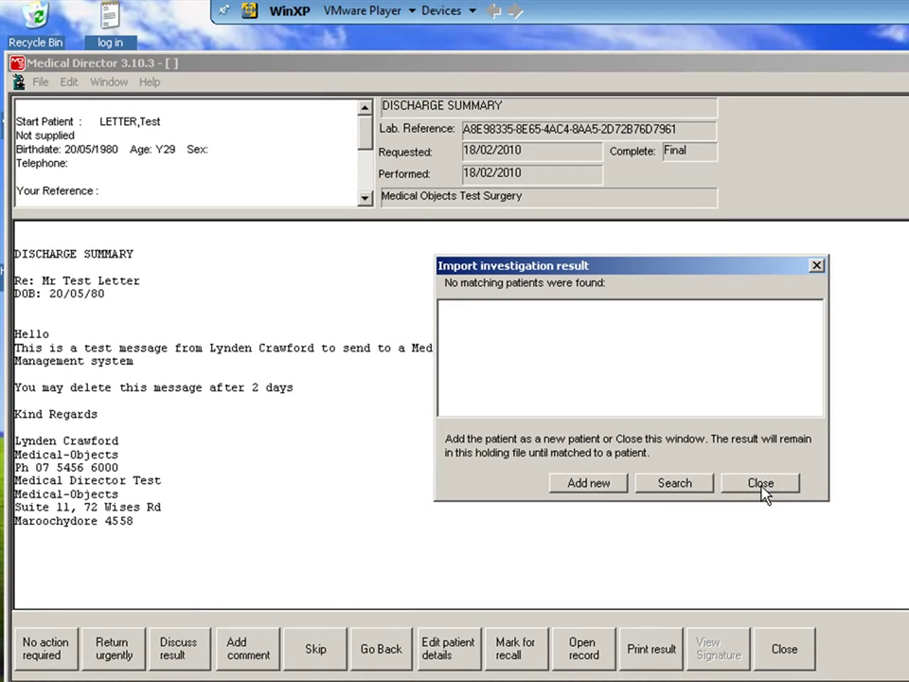
click(763, 483)
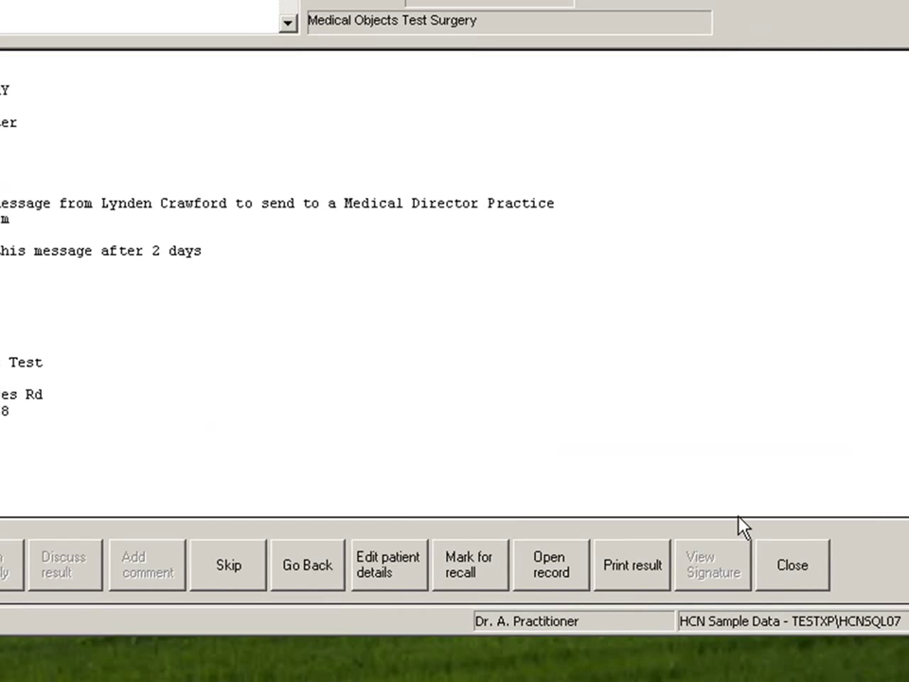
click(803, 564)
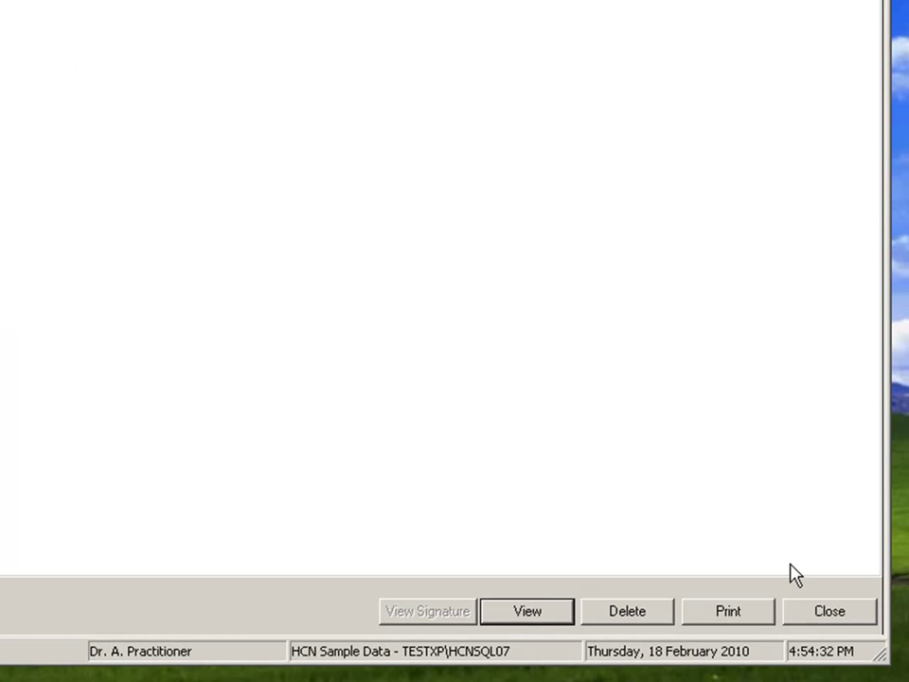
Step: Close the Holding file and minimize Medical Director to reach the virtual machine's desktop
click(837, 614)
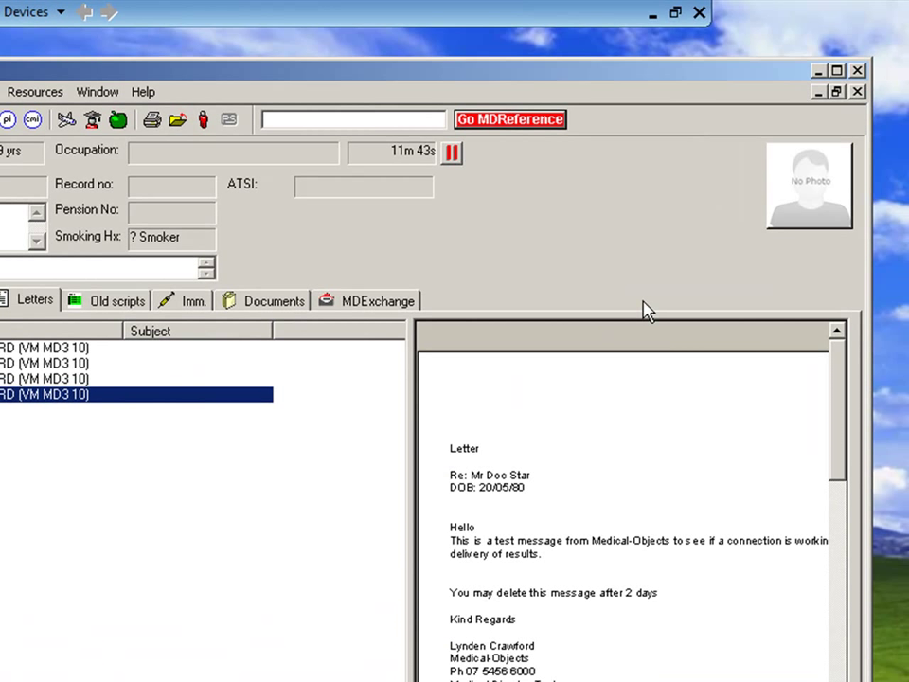
click(818, 70)
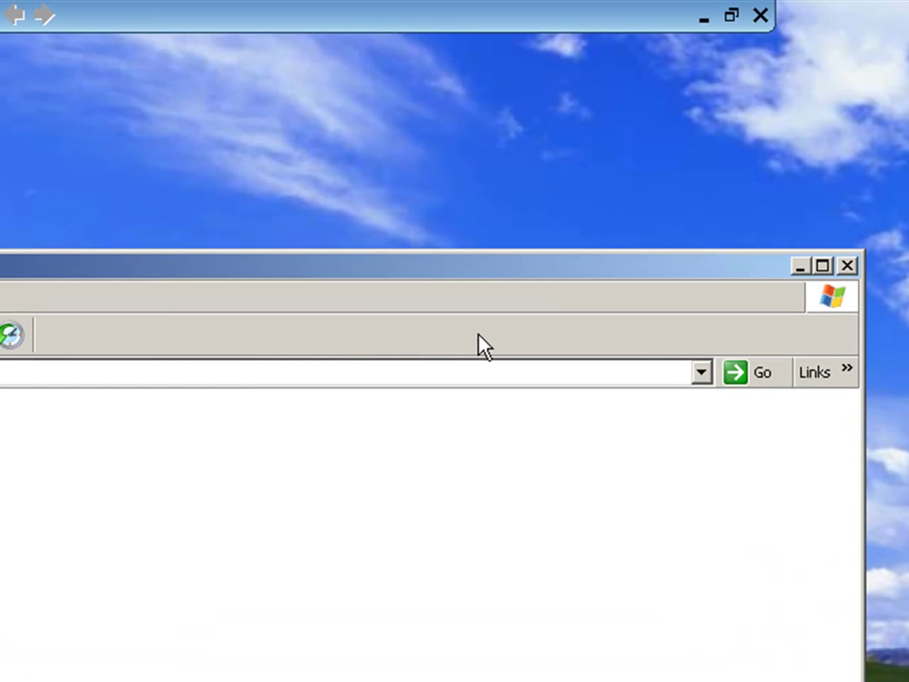
Step: Maximize the Medical-Objects activity report window and examine its header, including the receiving surgery's name
click(822, 266)
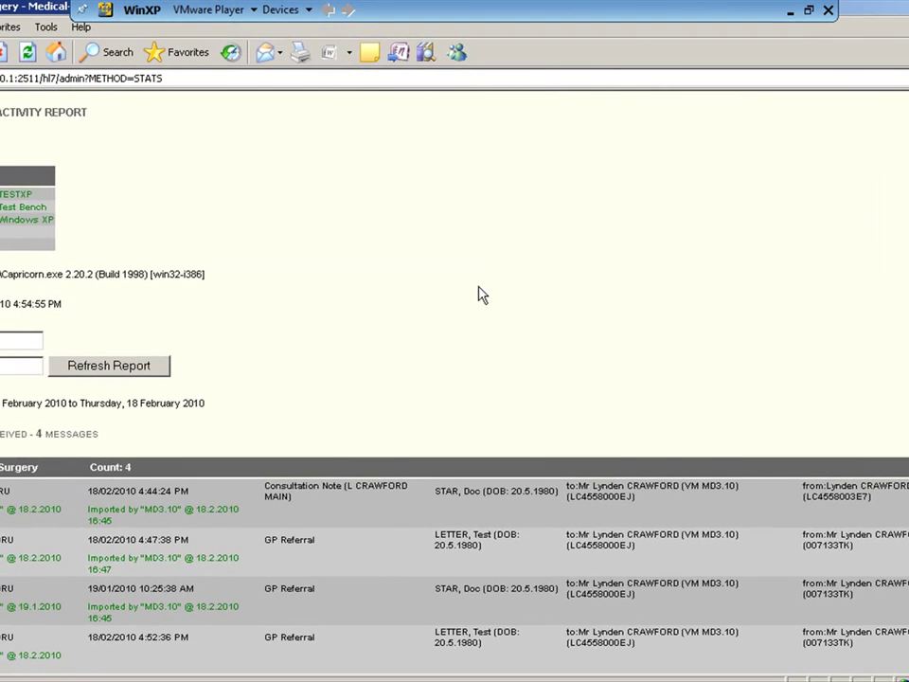
scroll(478, 289, down, 6)
scroll(445, 298, up, 4)
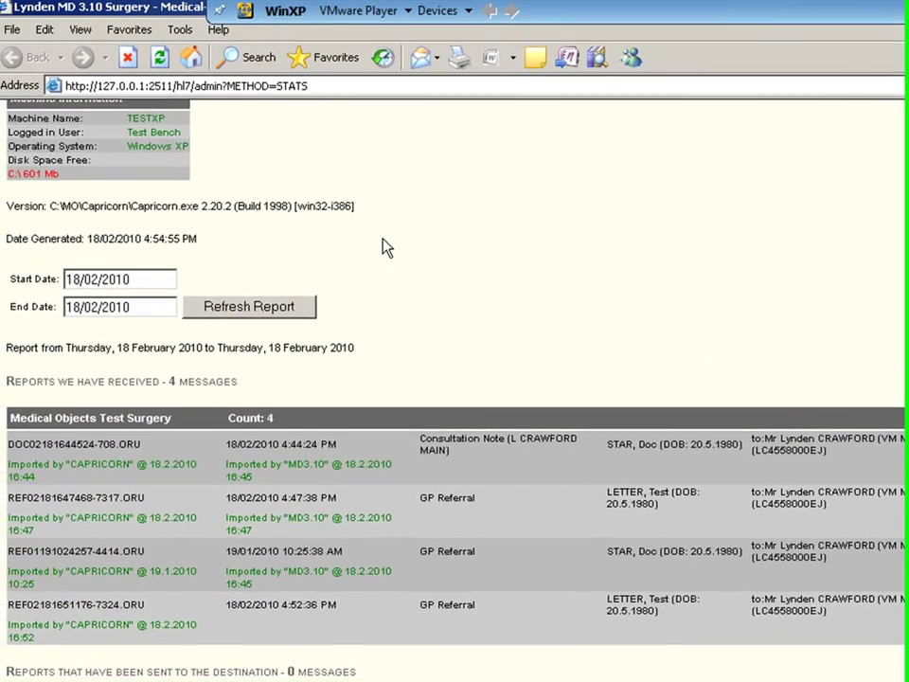
scroll(341, 232, up, 2)
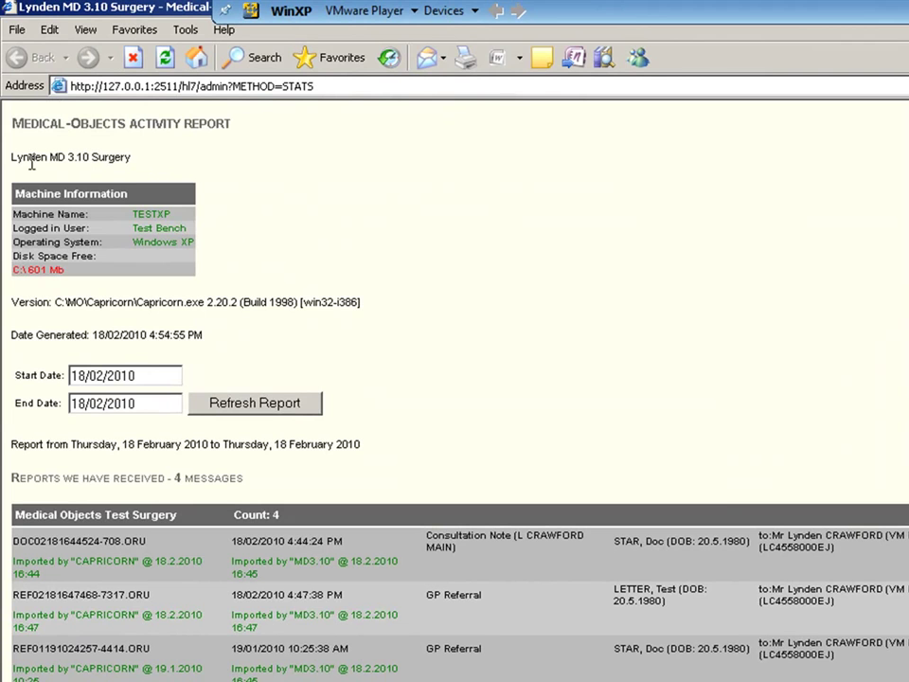
drag(13, 163, 142, 159)
click(350, 229)
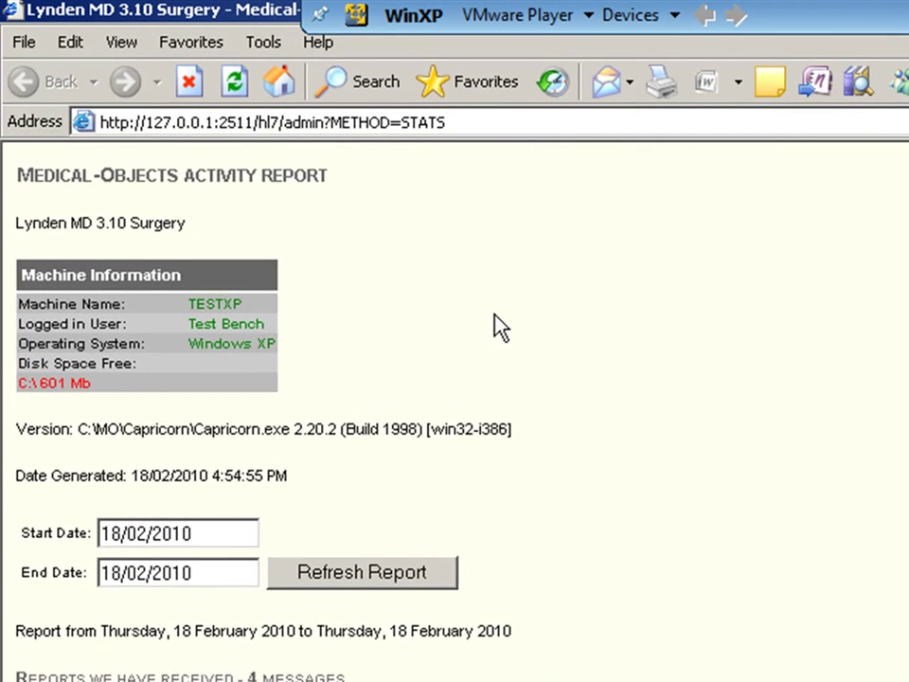
Step: Examine the reports received from Medical Objects Test Surgery, including the CAPRICORN import status of the 19/01/2010 referral
scroll(345, 284, down, 2)
scroll(488, 402, down, 3)
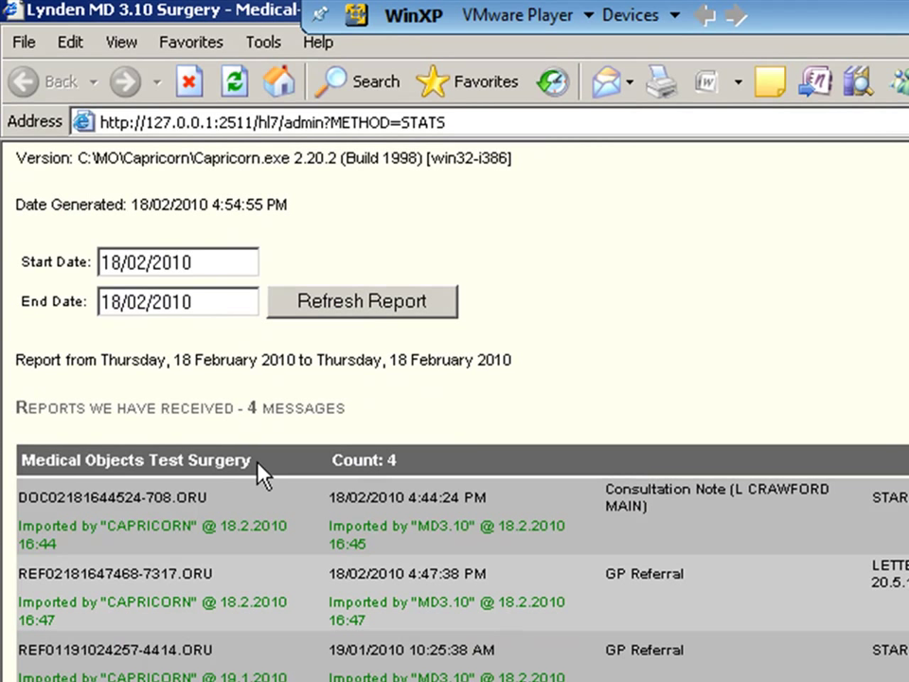
drag(259, 465, 50, 466)
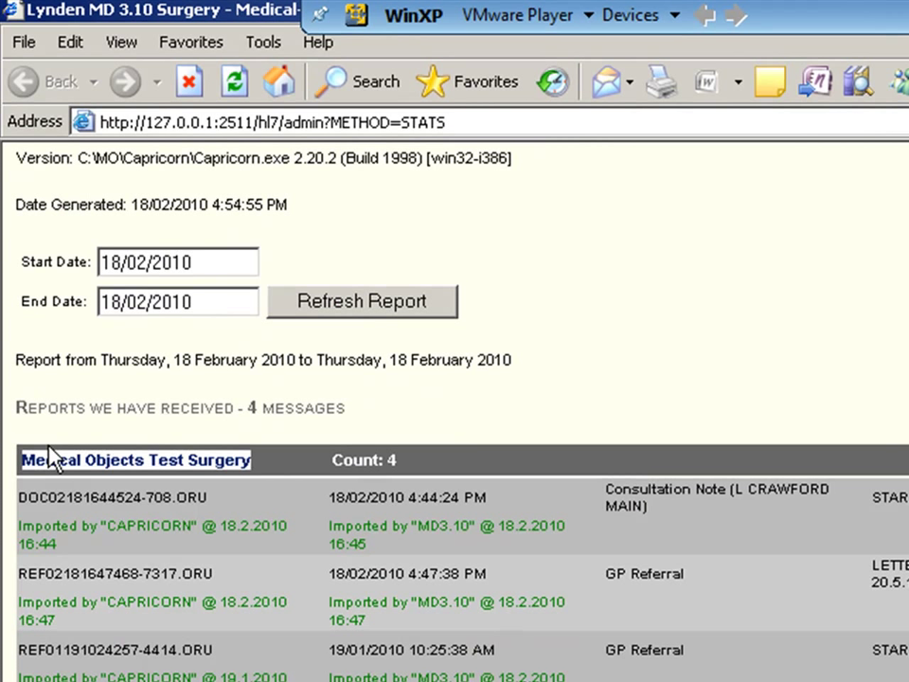
click(38, 408)
drag(349, 413, 57, 413)
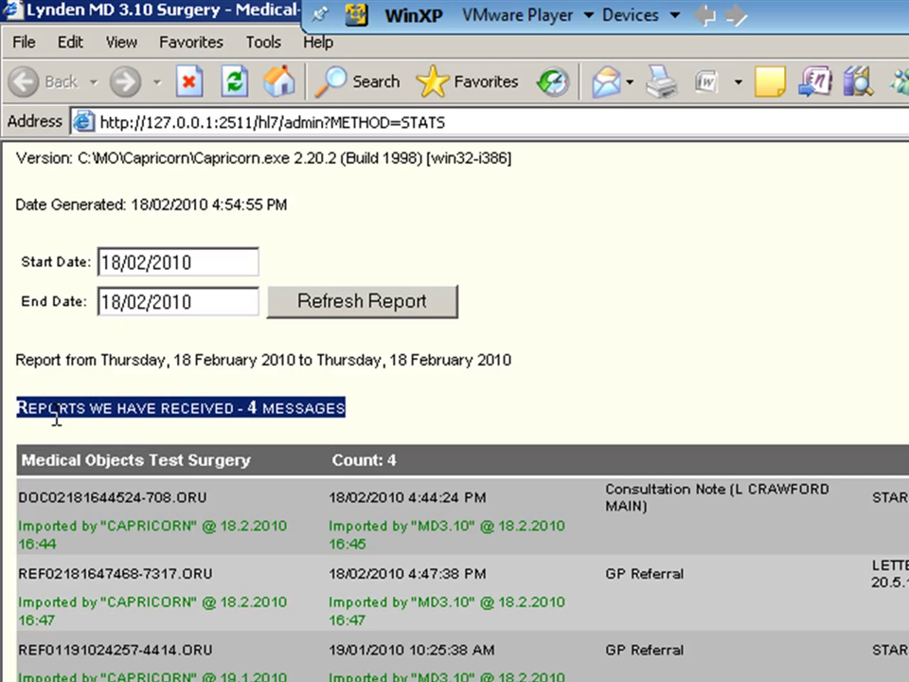
drag(252, 459, 55, 452)
click(481, 396)
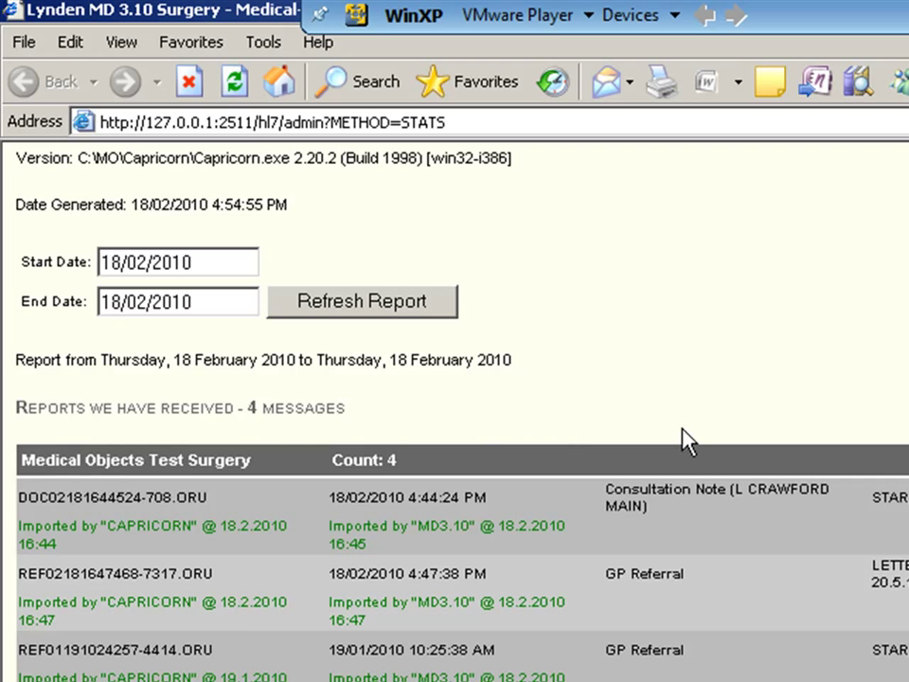
scroll(587, 438, down, 3)
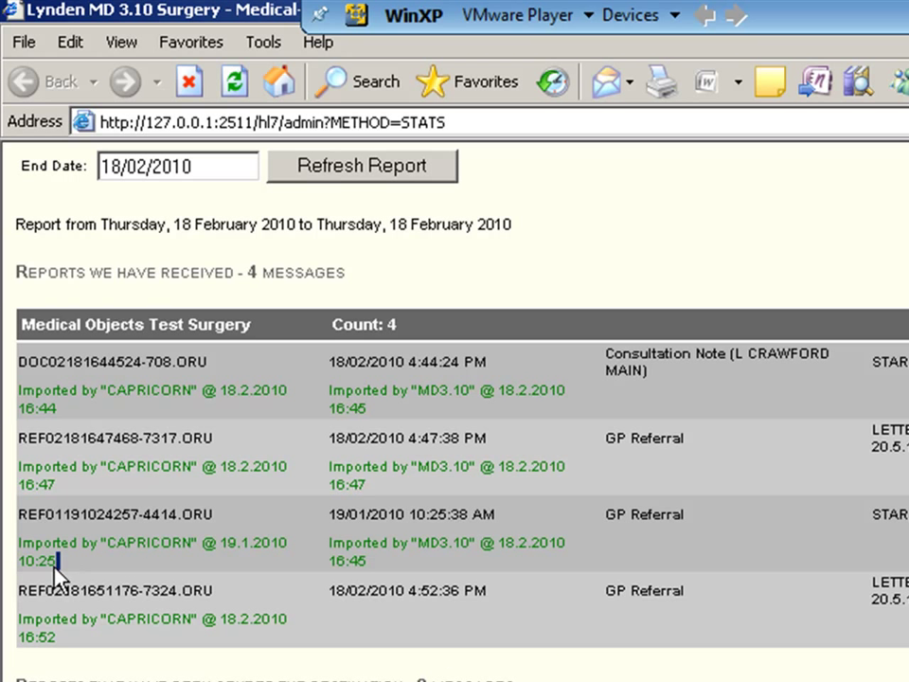
drag(56, 566, 19, 546)
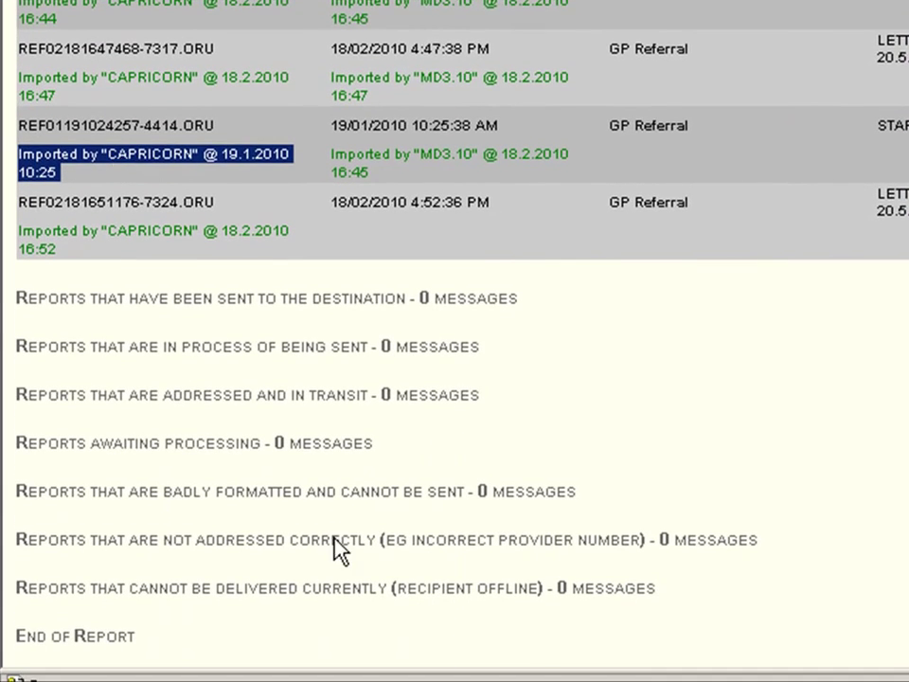
Step: Check the saved incoming message's file path in the Capricorn log window, and minimize the log
key(alt+Tab)
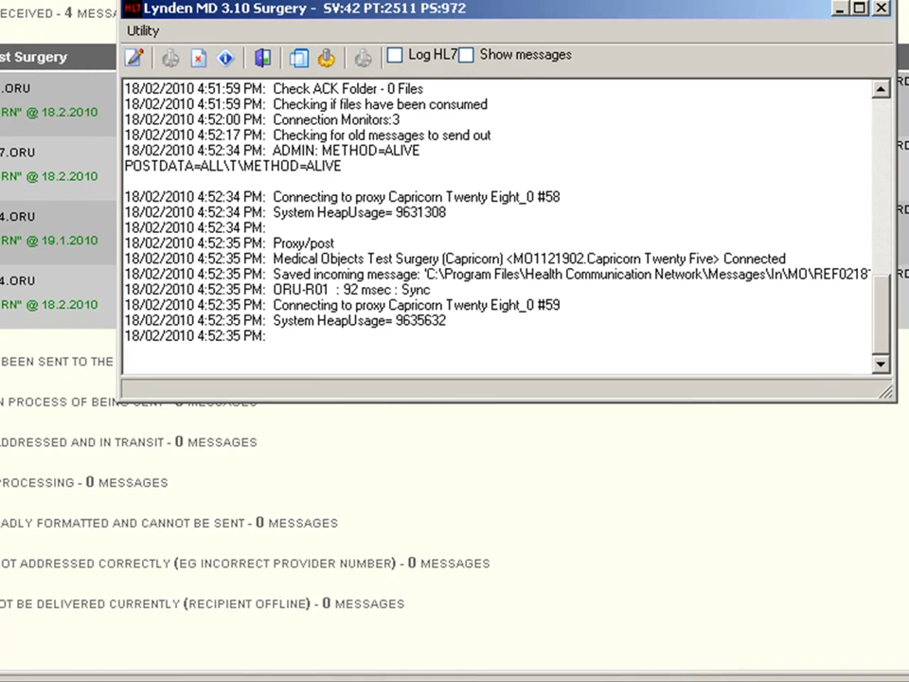
drag(512, 250, 908, 242)
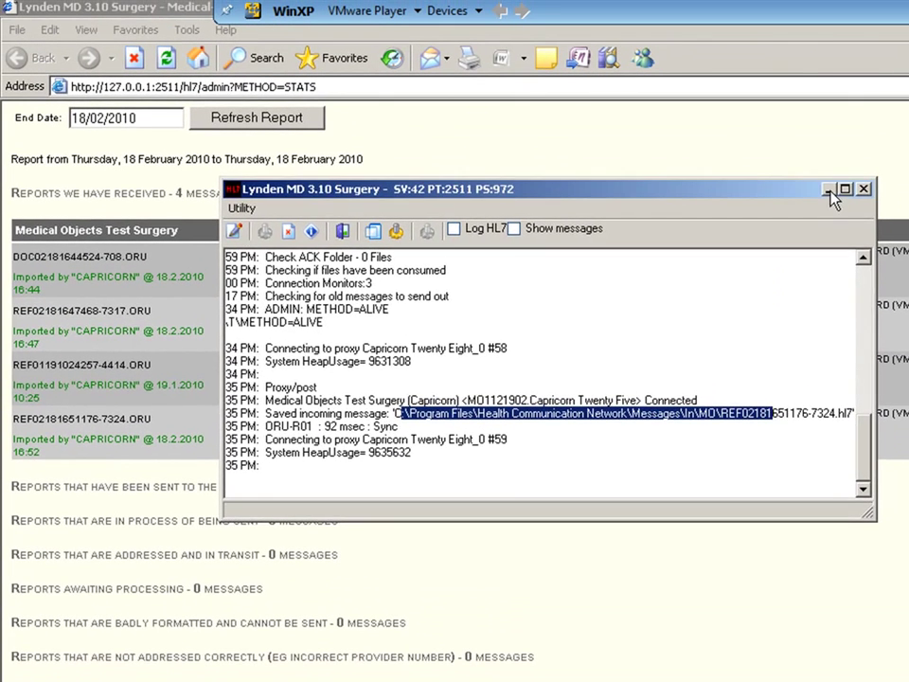
click(840, 9)
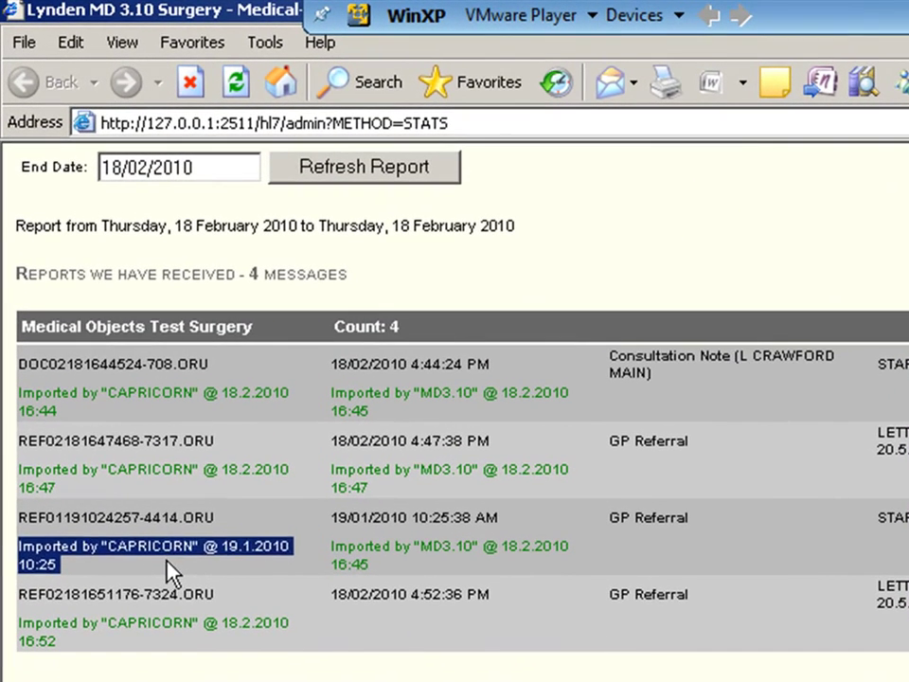
Step: Switch to Medical Director and check the Holding File for received investigation results
click(194, 386)
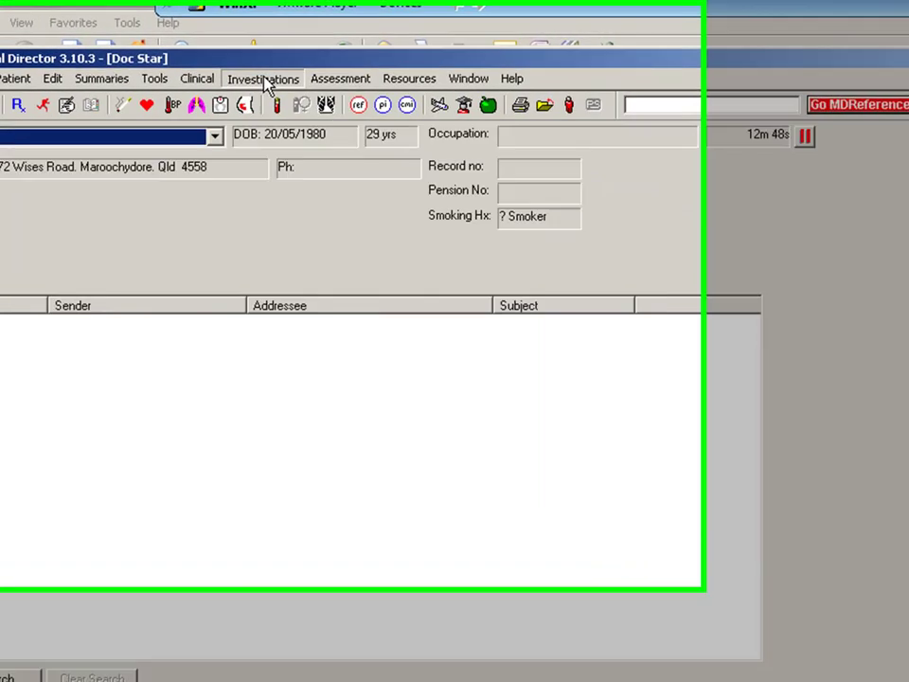
click(169, 76)
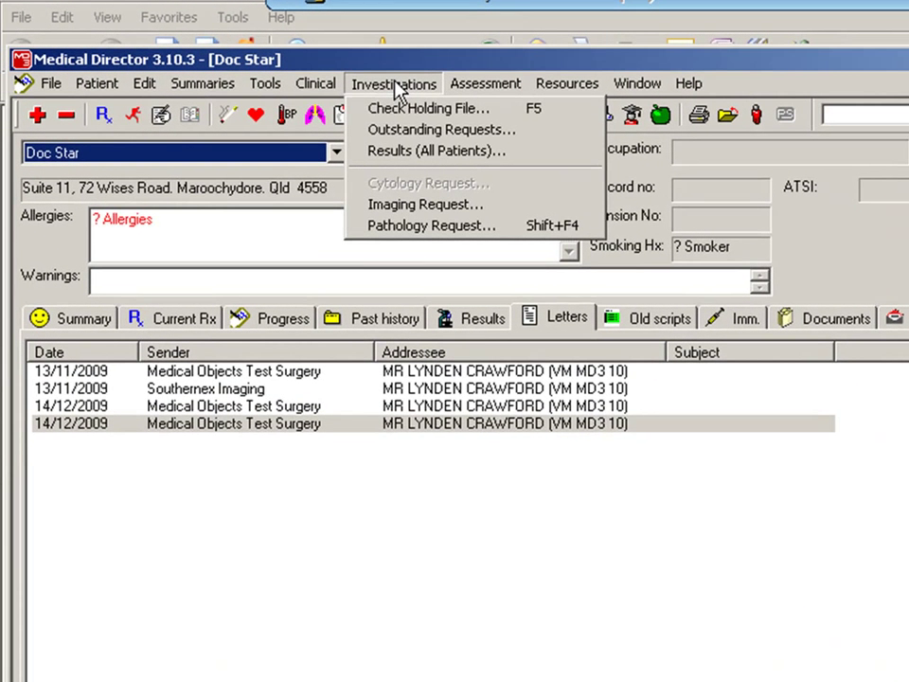
click(405, 112)
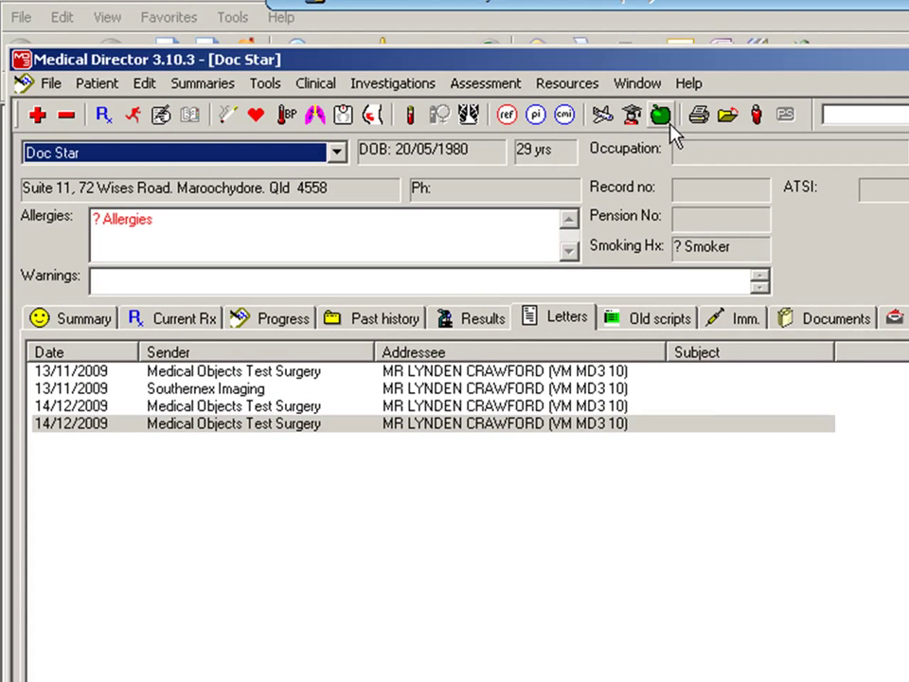
click(723, 583)
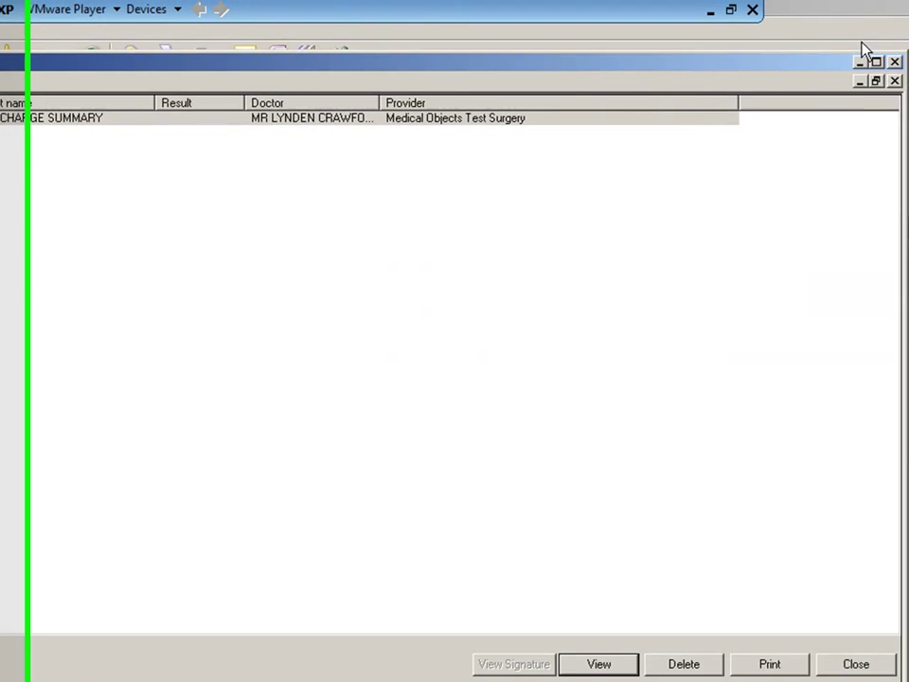
Step: Close the Holding file, dismiss the visit record prompt without saving, and minimize Medical Director
click(895, 60)
click(895, 80)
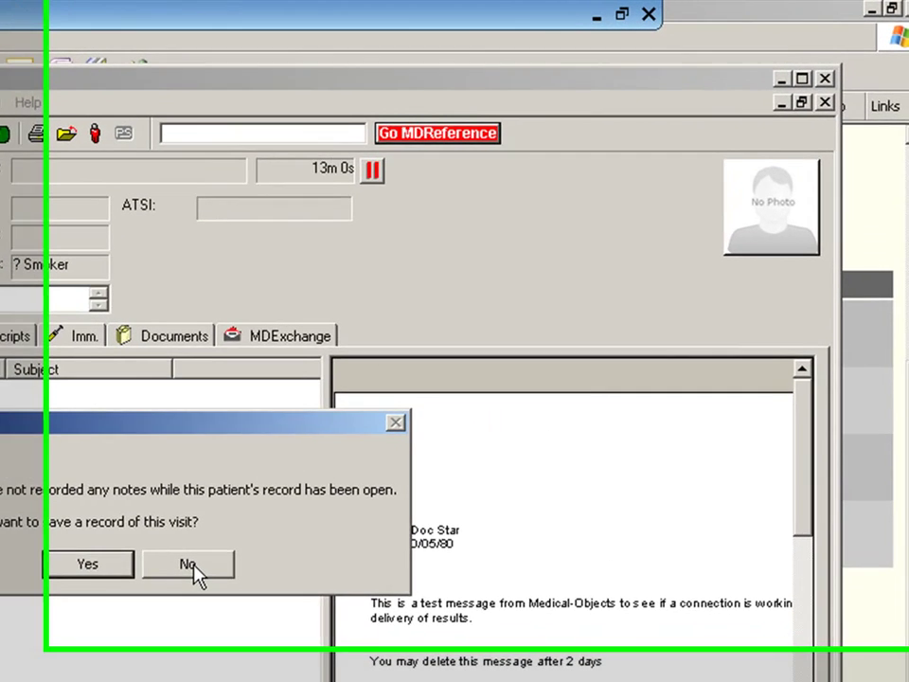
click(340, 445)
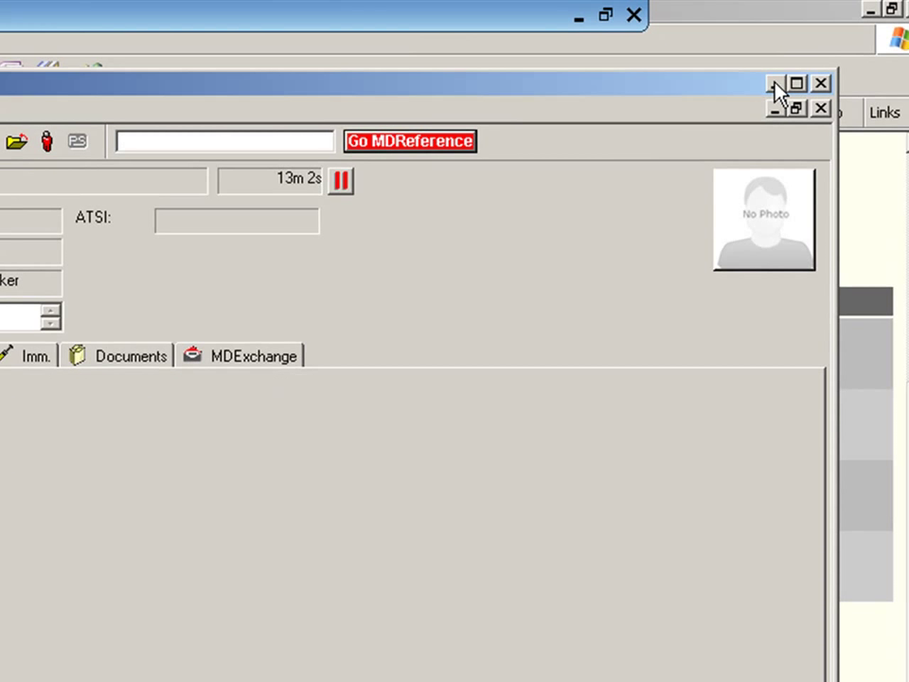
click(775, 85)
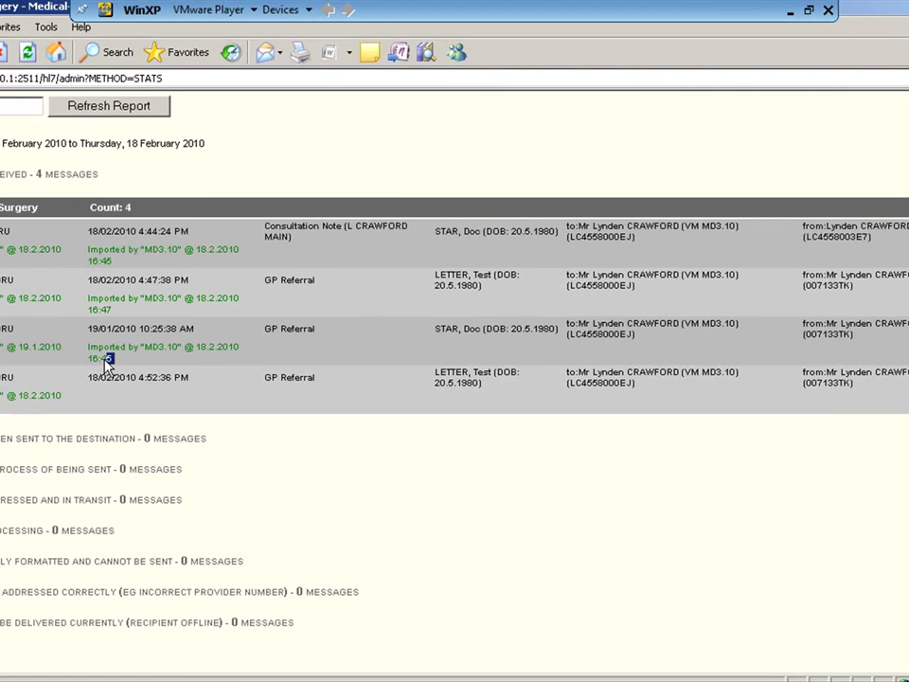
Step: Examine the MD3.10 import status of the 19/01/2010 referral and the remaining message categories in the activity report
drag(107, 364, 97, 355)
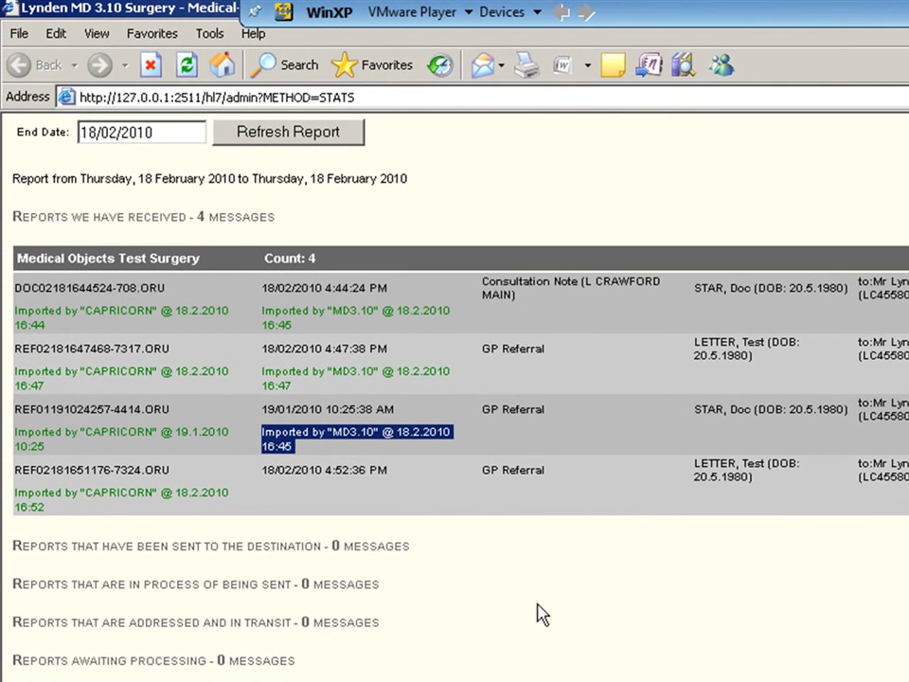
click(331, 502)
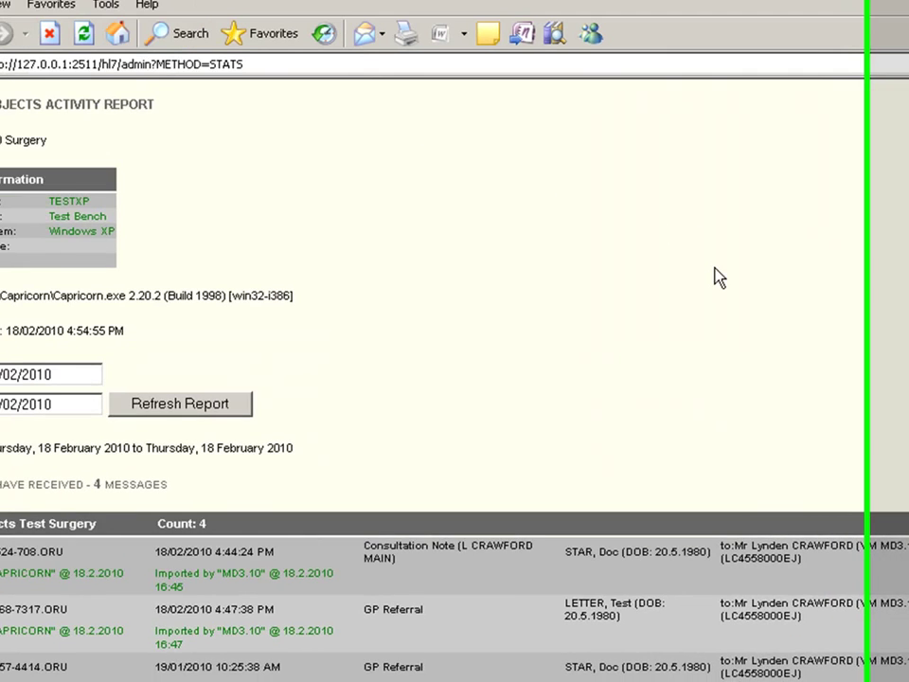
scroll(718, 329, down, 5)
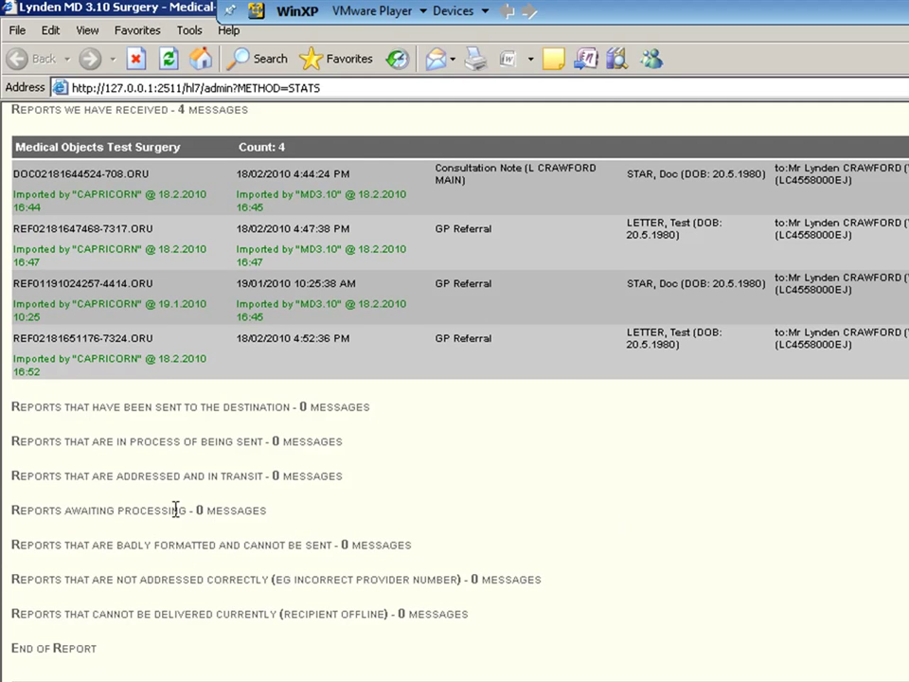
scroll(574, 566, up, 5)
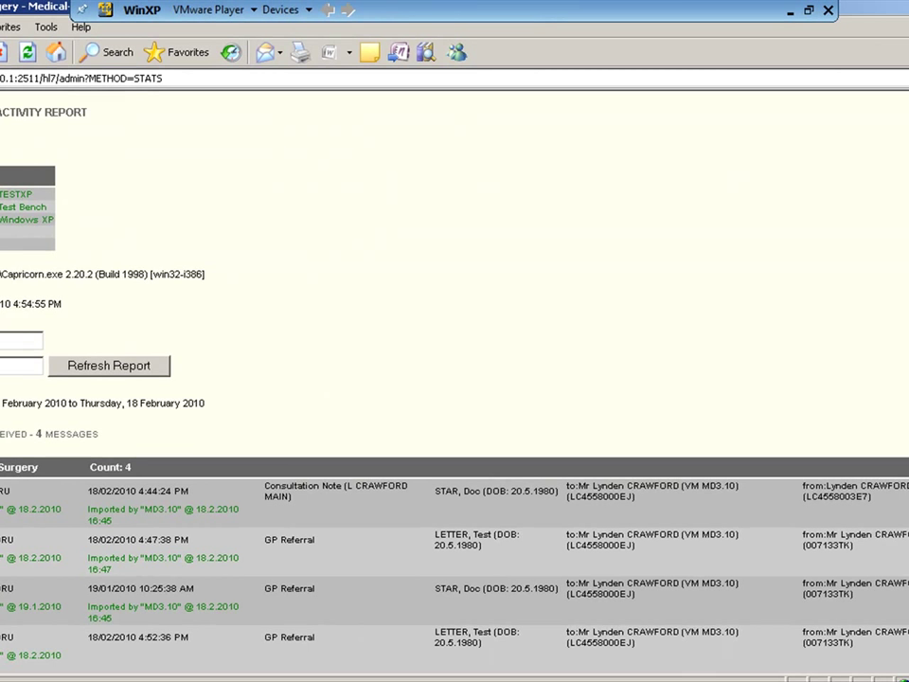
Step: Leave the virtual machine and examine the Outgoing Files section of Medical Objects Test Surgery's activity report in Firefox
click(826, 17)
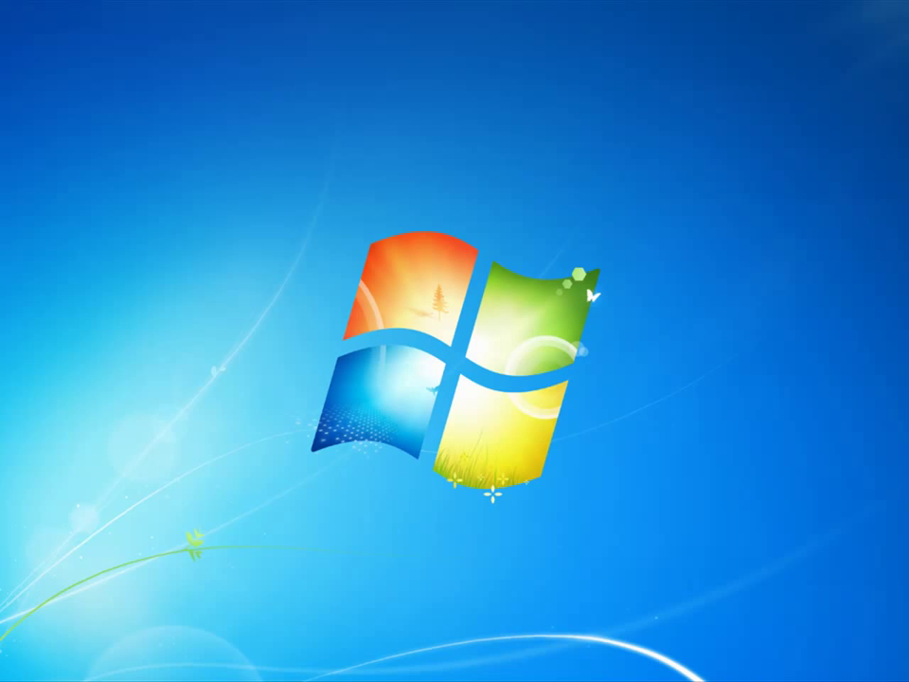
key(super)
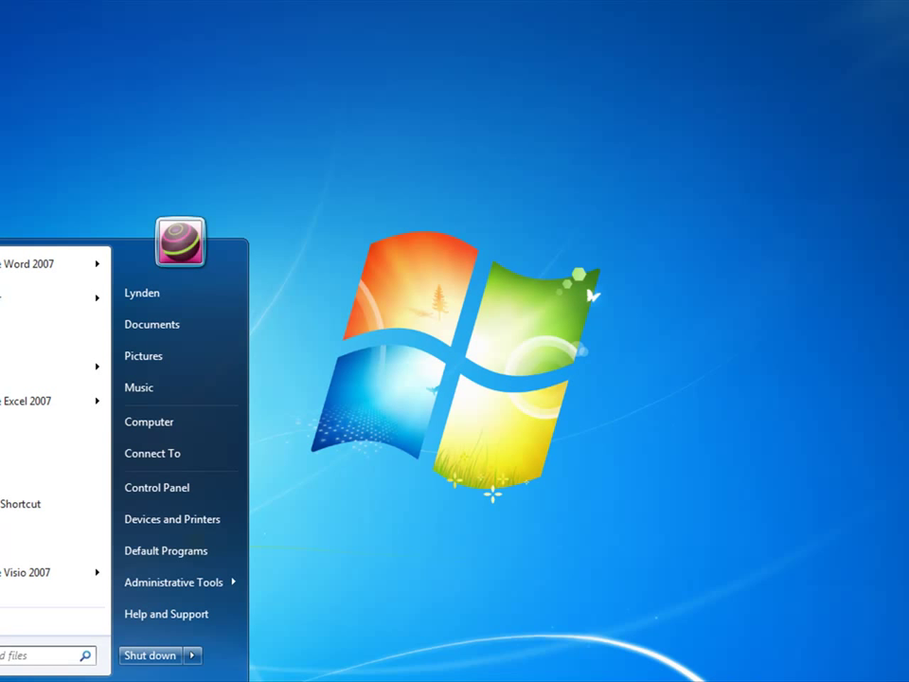
key(Escape)
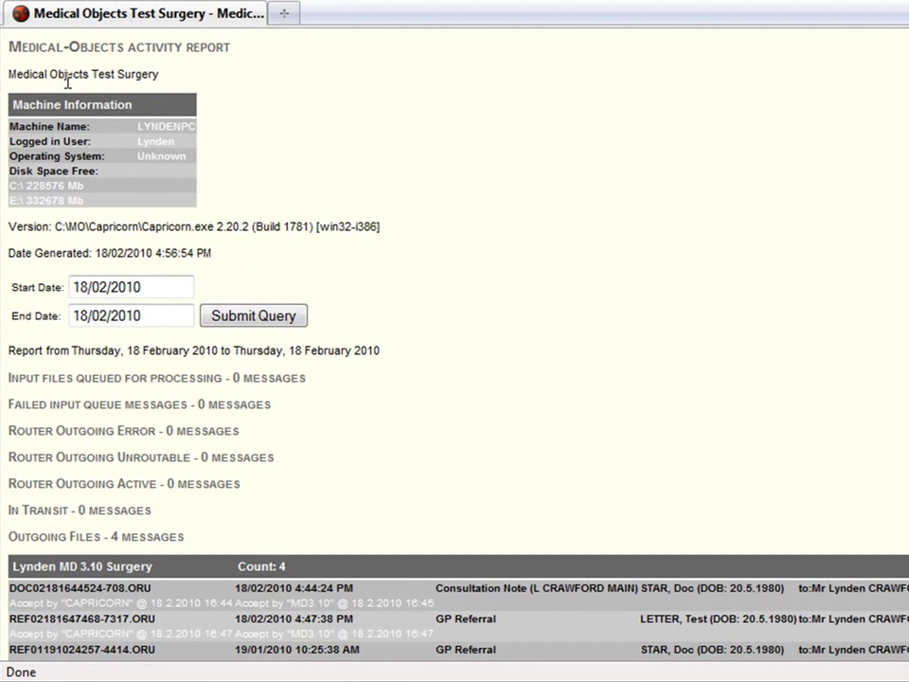
scroll(481, 226, down, 4)
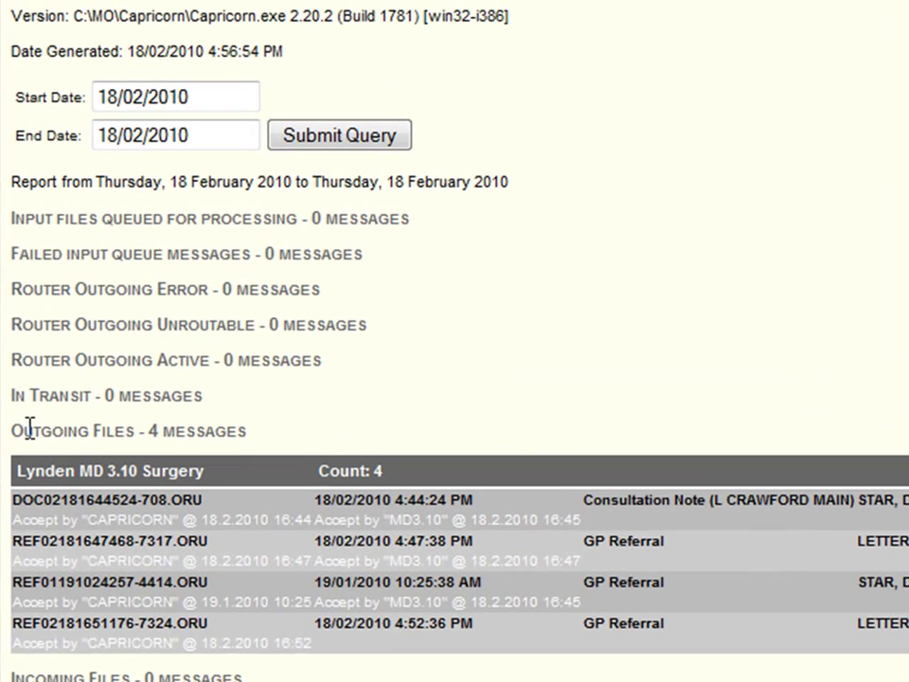
drag(5, 396, 229, 388)
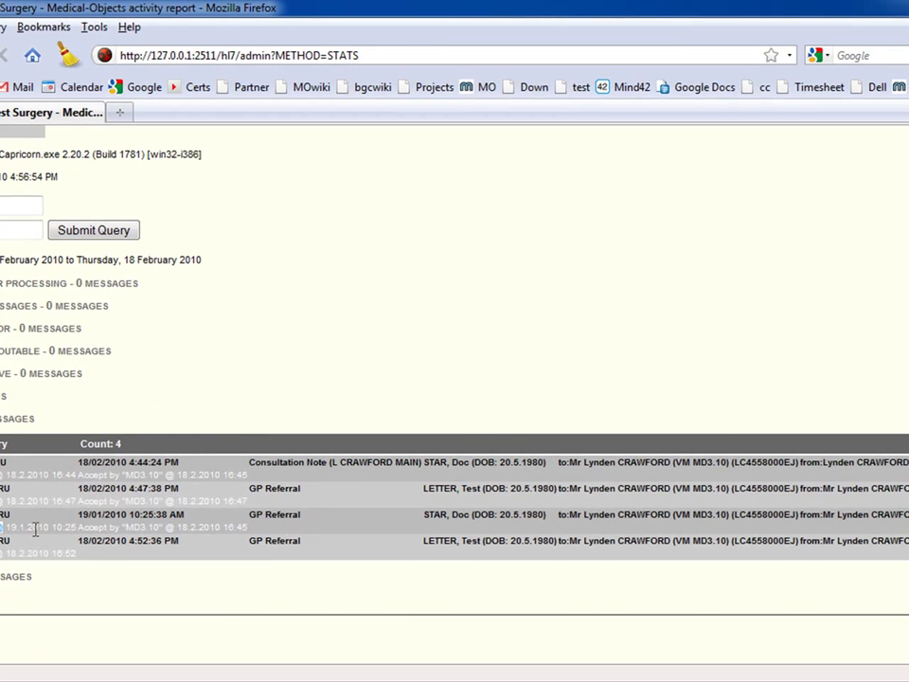
Step: Check the MD3.10 acceptance entry for the outgoing 19/01/2010 referral, and close the sending surgery's activity report
drag(35, 531, 252, 530)
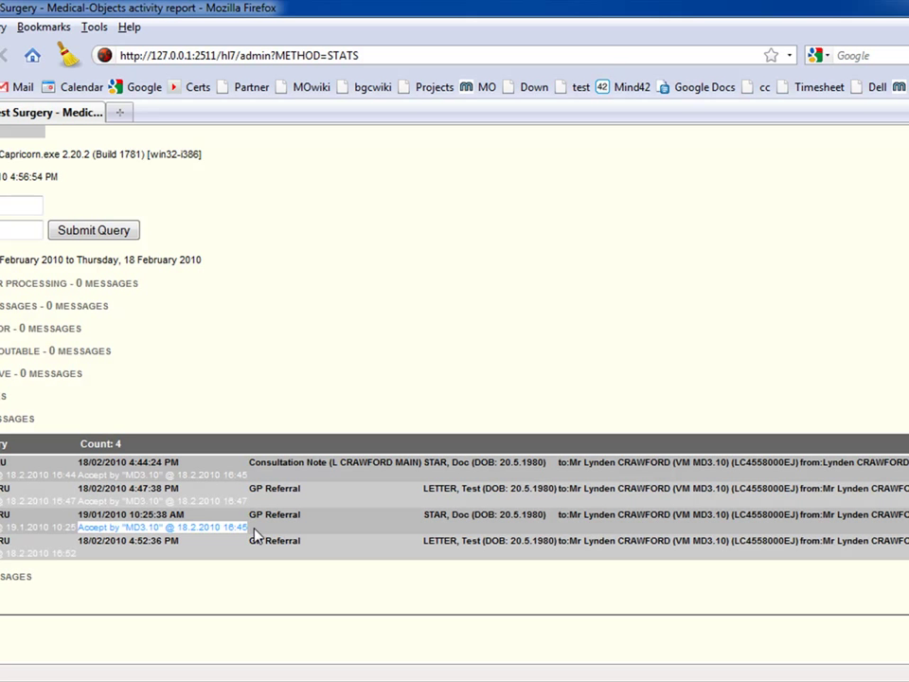
click(253, 531)
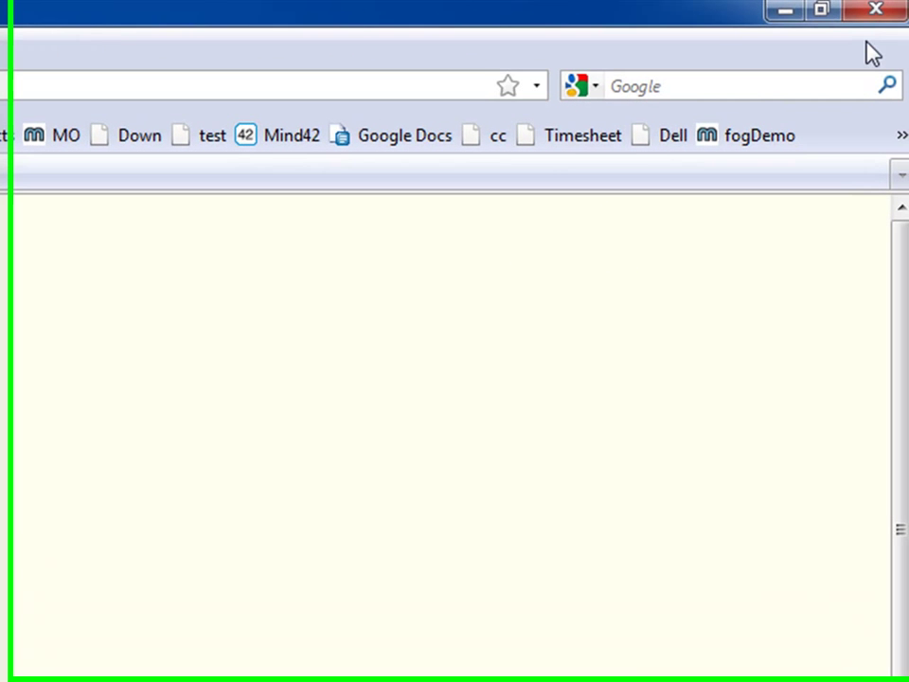
click(873, 11)
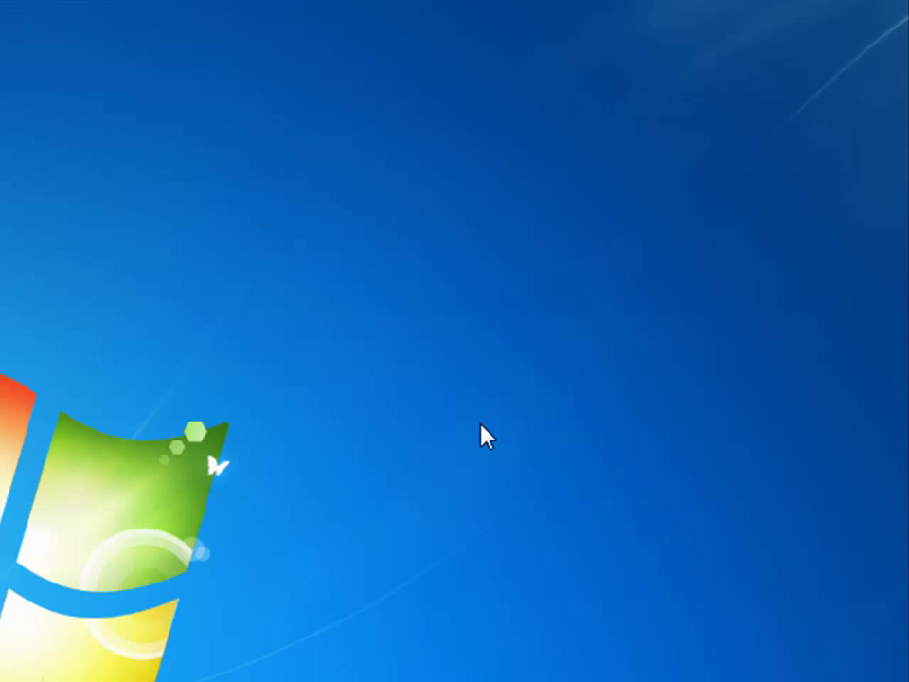